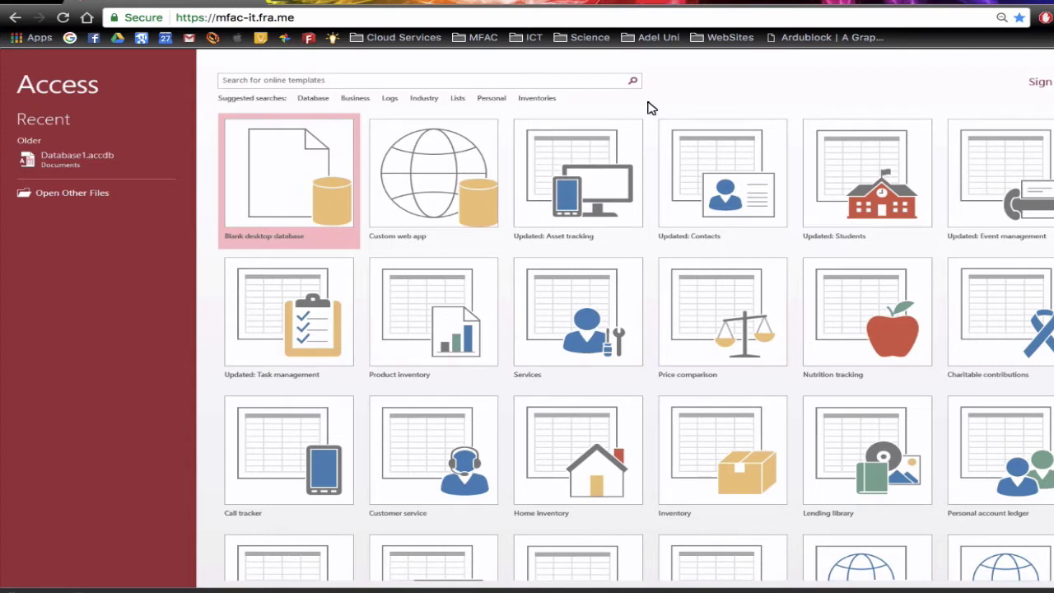
# - Create a new blank desktop database with the file name Students
pyautogui.click(302, 151)
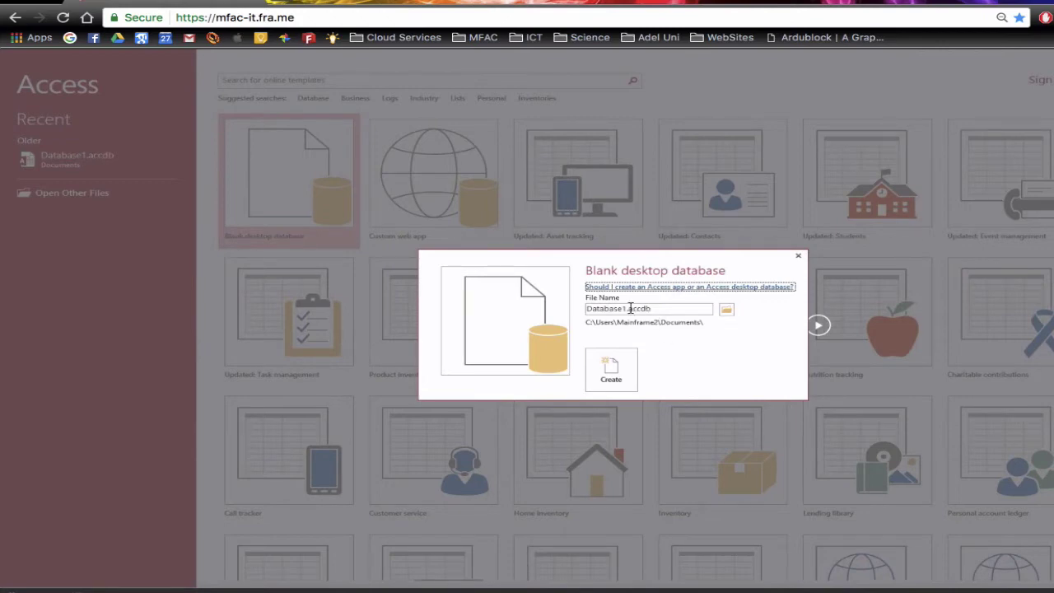
pyautogui.click(636, 308)
pyautogui.click(586, 308)
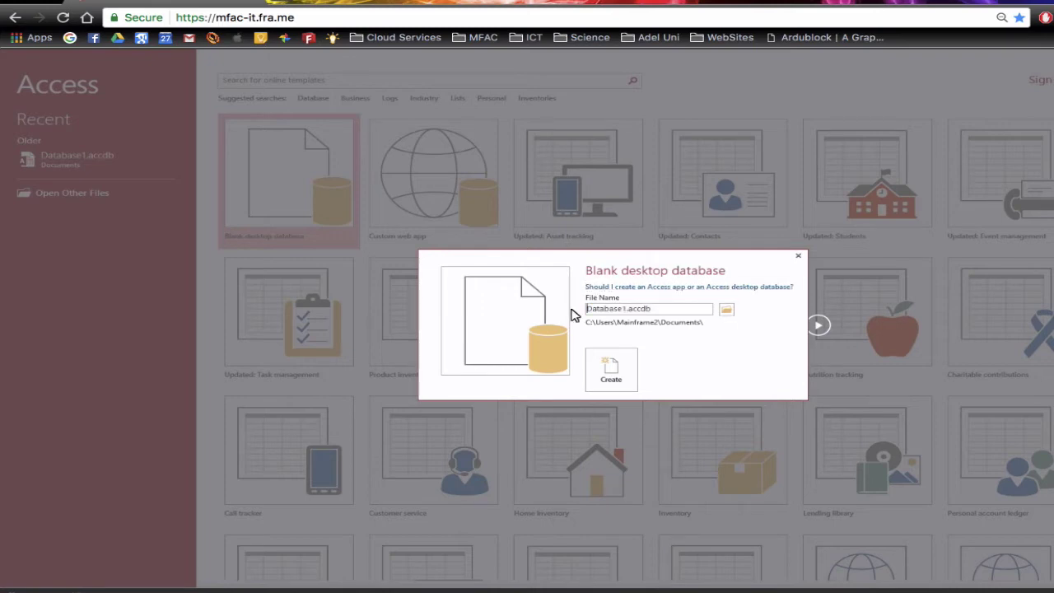
pyautogui.hotkey('ctrl', 'a')
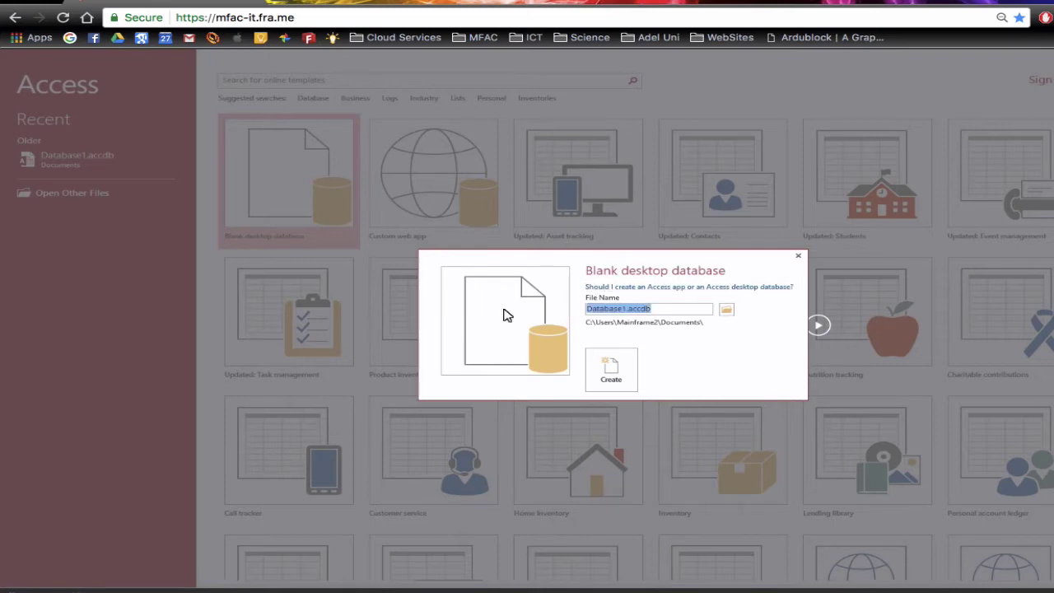
pyautogui.write('Stu')
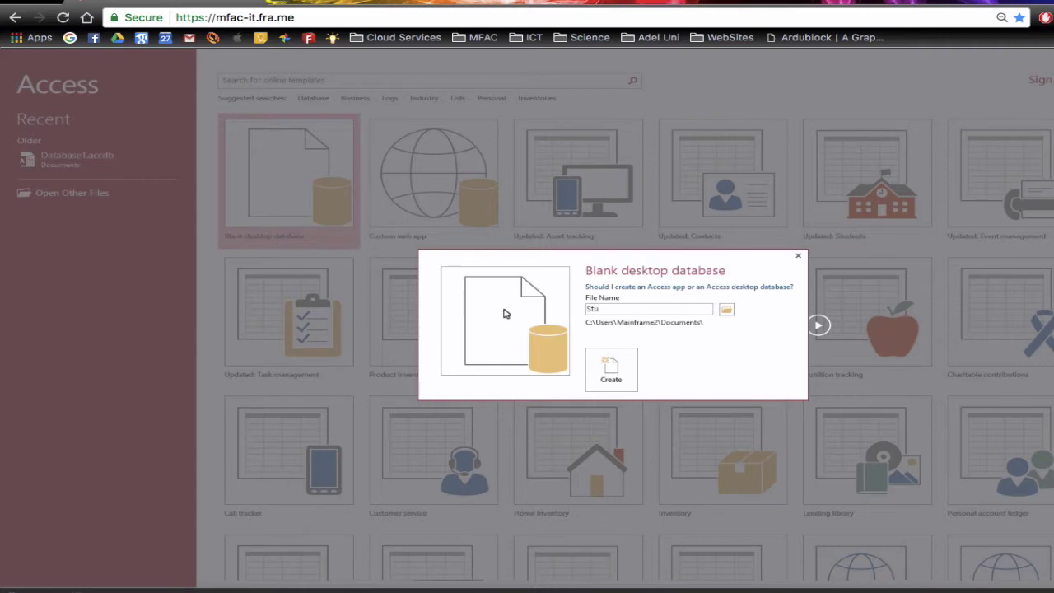
pyautogui.write('dents')
pyautogui.press('Return')
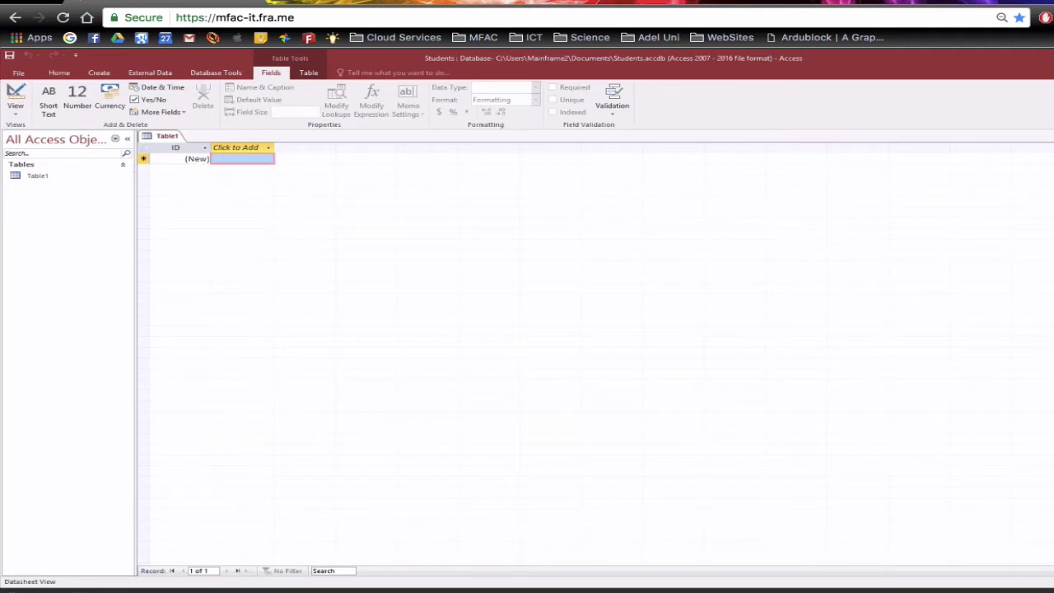
# - Close the automatic Table1 without keeping it and bring up the Create ribbon's table options
pyautogui.click(1047, 135)
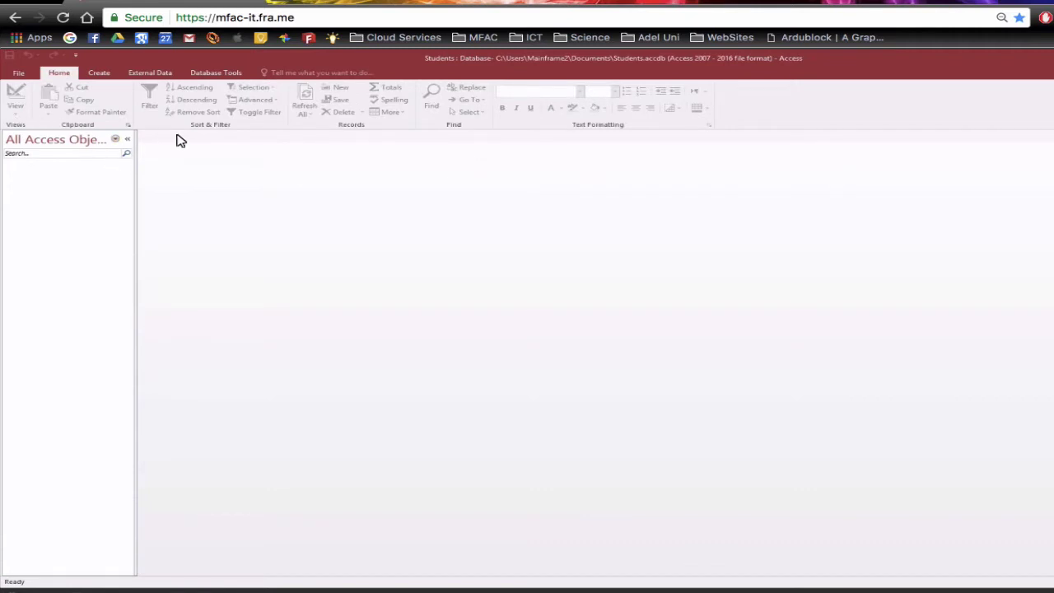
pyautogui.click(99, 73)
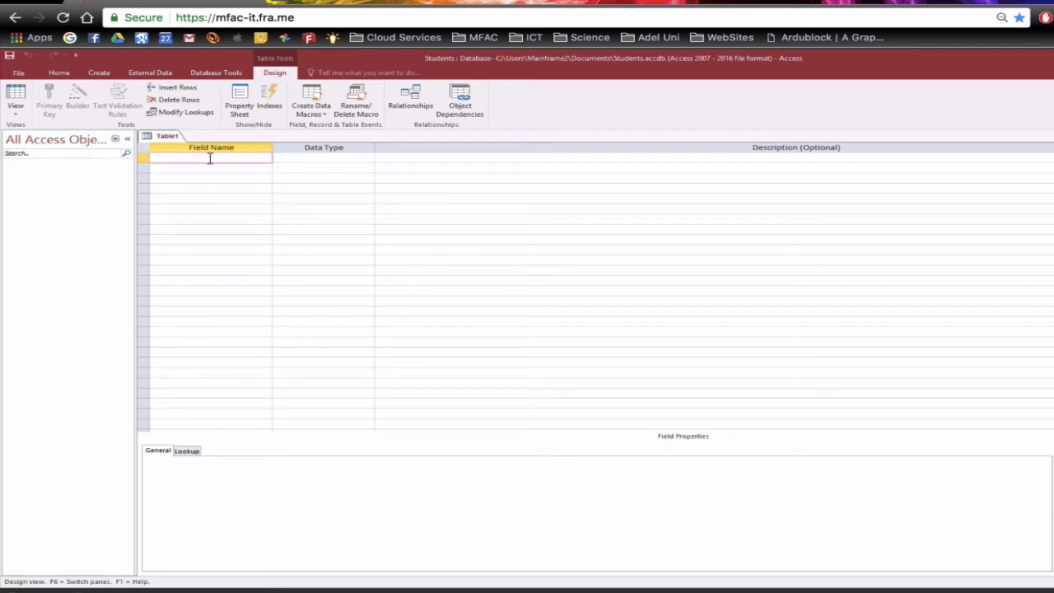
# - Name the first field studentID
pyautogui.write('StudentID')
pyautogui.press('Left')
pyautogui.press('Left')
pyautogui.press('Left')
pyautogui.press('Left')
pyautogui.press('Left')
pyautogui.press('Left')
pyautogui.press('Left')
pyautogui.press('Left')
pyautogui.press('BackSpace')
pyautogui.write('s')
pyautogui.press('Right')
pyautogui.press('Right')
pyautogui.press('Right')
pyautogui.press('Right')
pyautogui.write('_')
pyautogui.press('BackSpace')
# - Make studentID an AutoNumber field and set it as the primary key
pyautogui.click(309, 157)
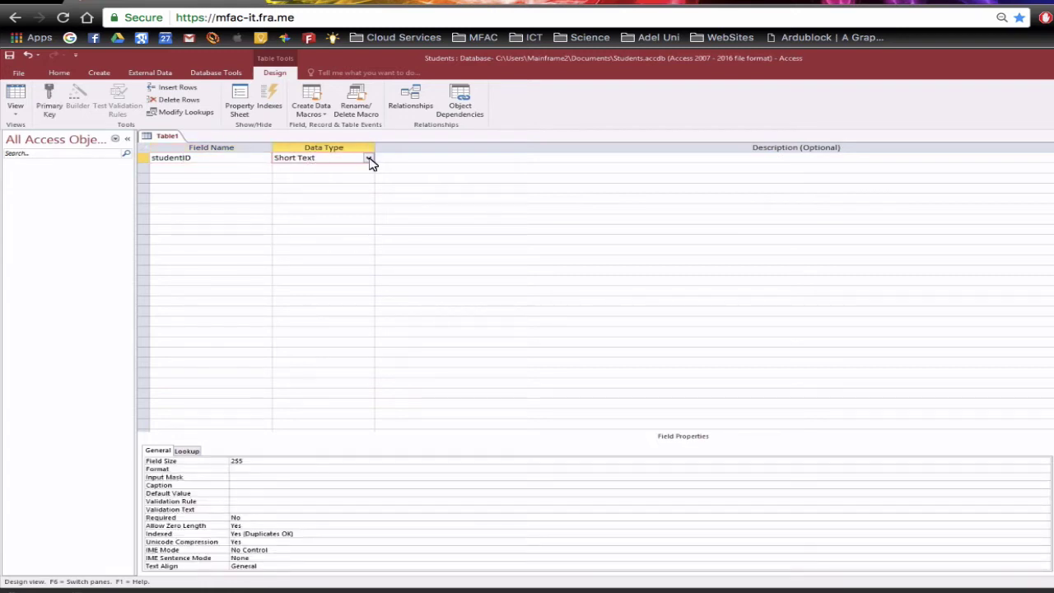
pyautogui.click(369, 159)
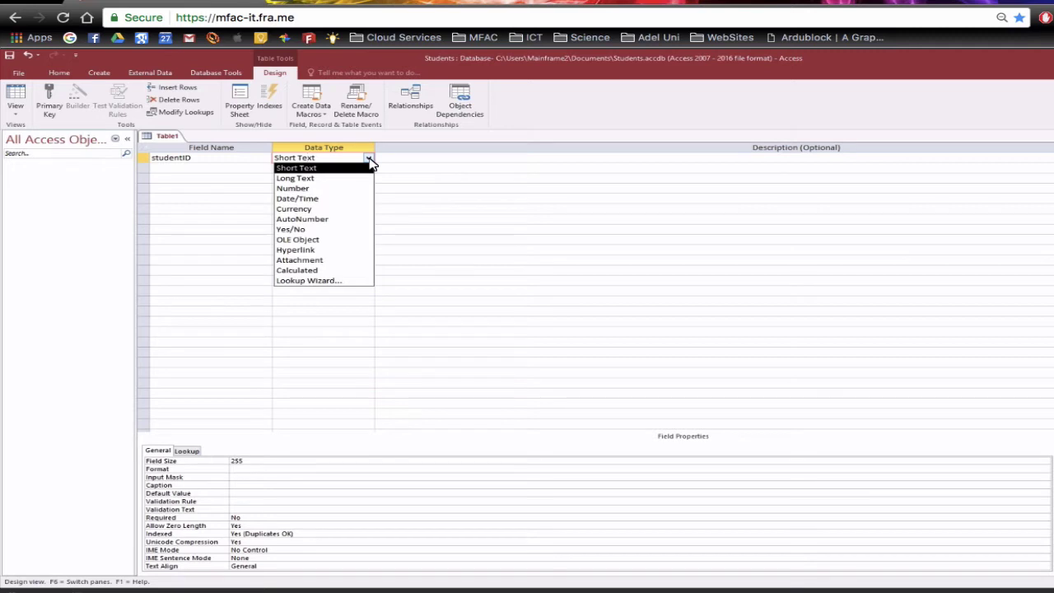
pyautogui.click(347, 220)
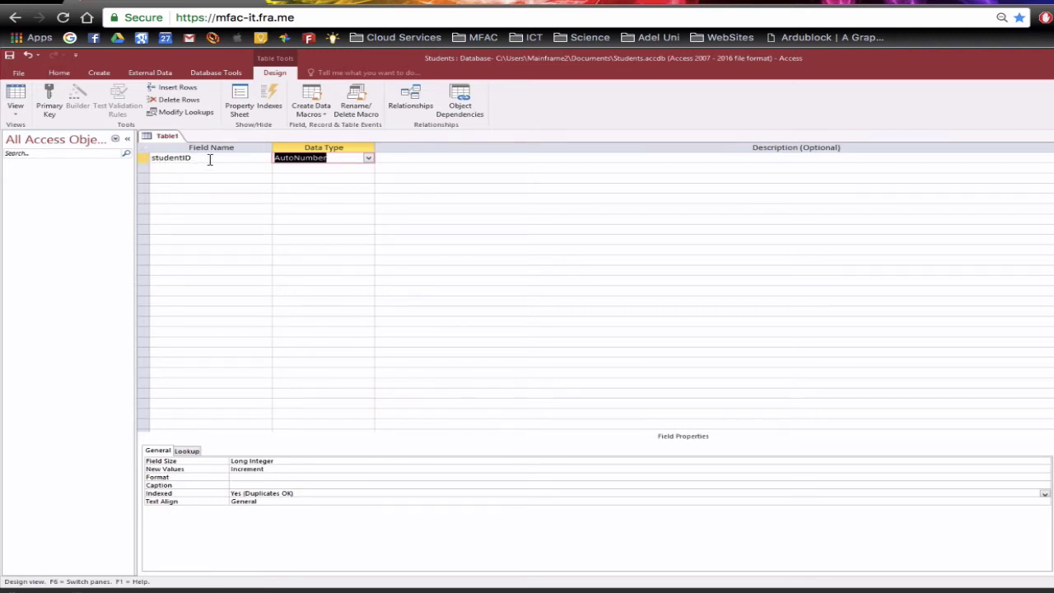
pyautogui.click(51, 97)
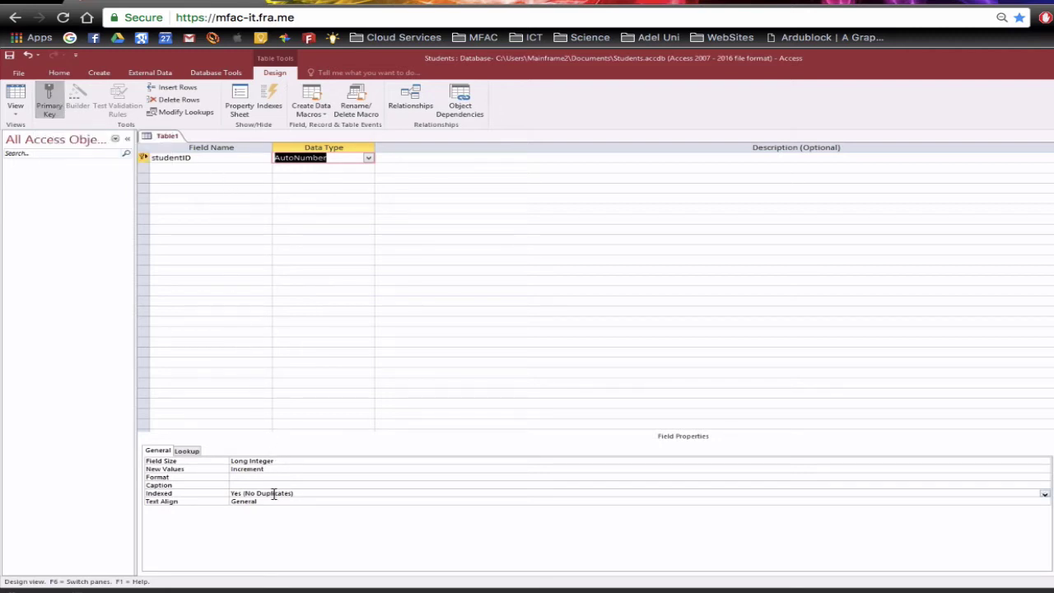
pyautogui.click(202, 168)
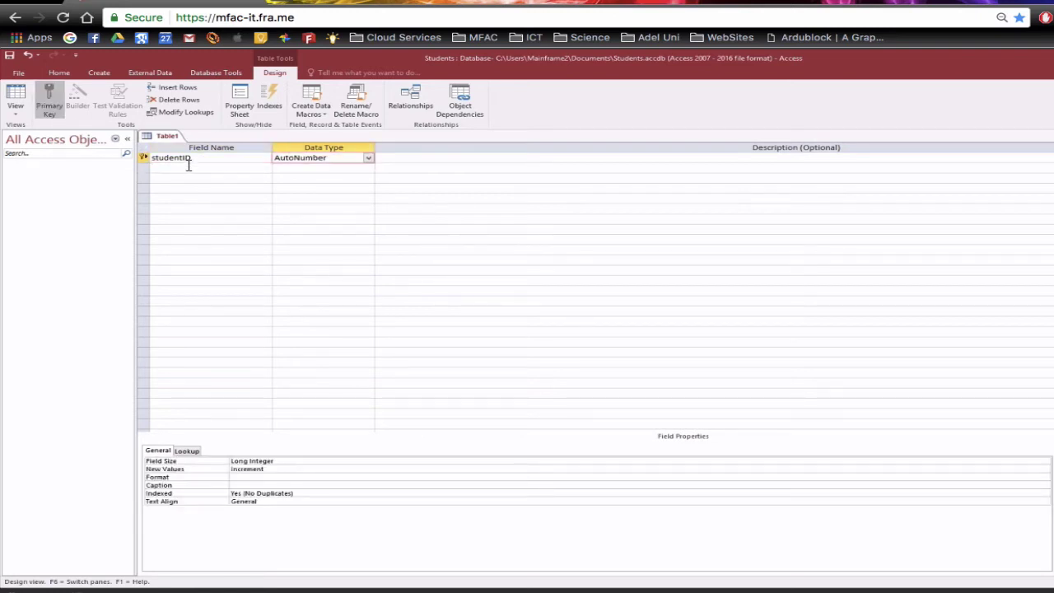
# - Add a FirstName Short Text field with field size 50 and an example first name as description
pyautogui.click(189, 166)
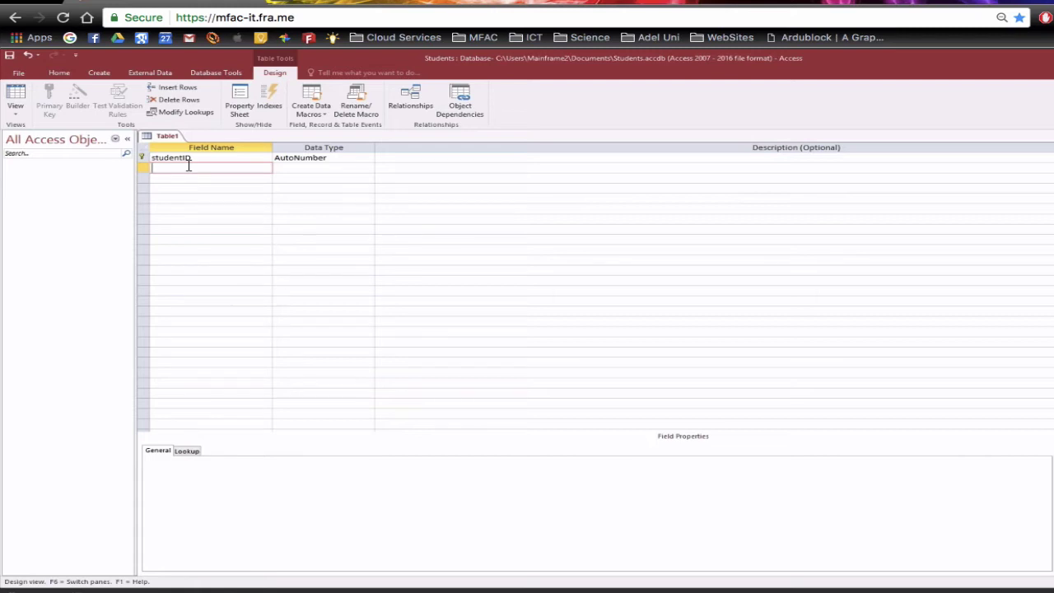
pyautogui.write('FirstName')
pyautogui.click(314, 158)
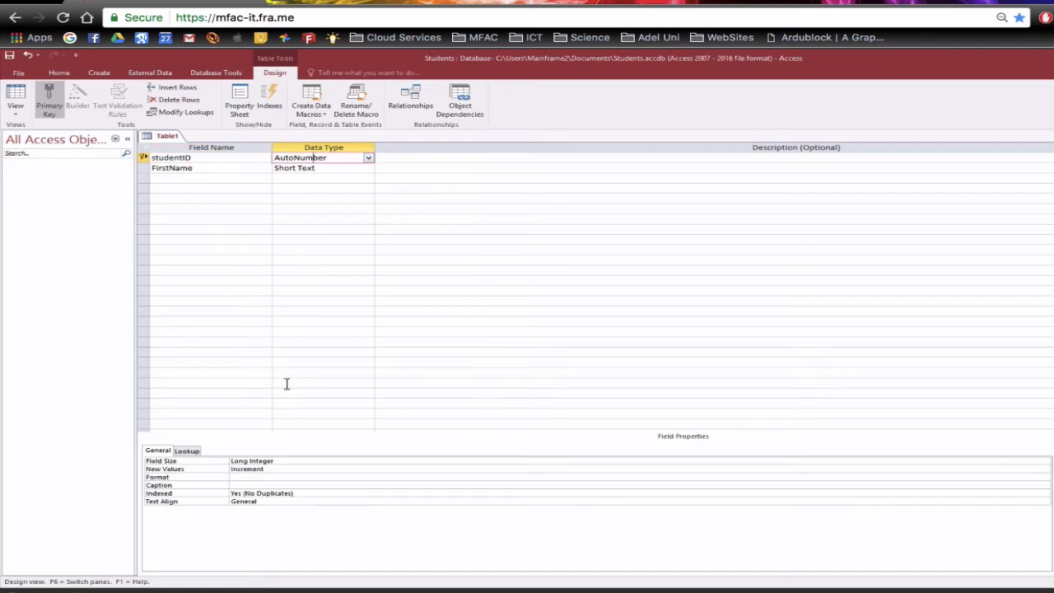
pyautogui.click(336, 168)
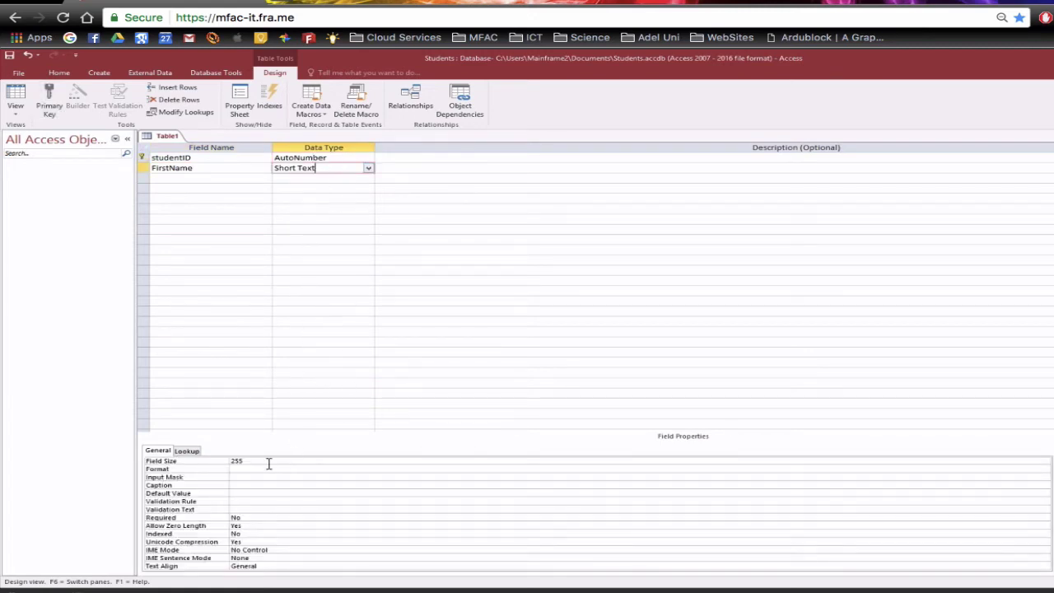
pyautogui.click(221, 460)
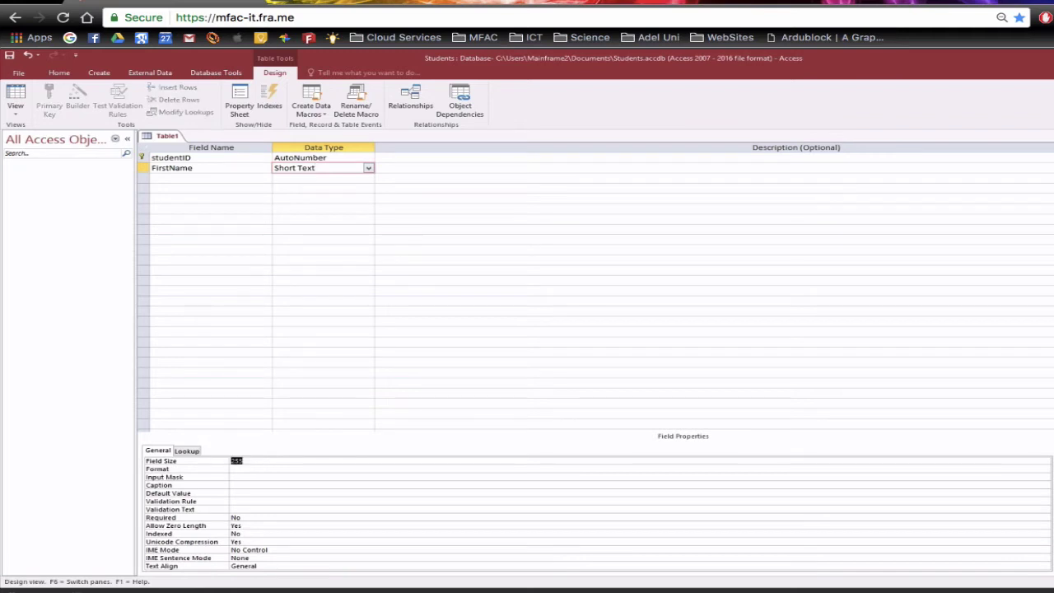
pyautogui.write('50')
pyautogui.click(426, 165)
pyautogui.write('e.g. ')
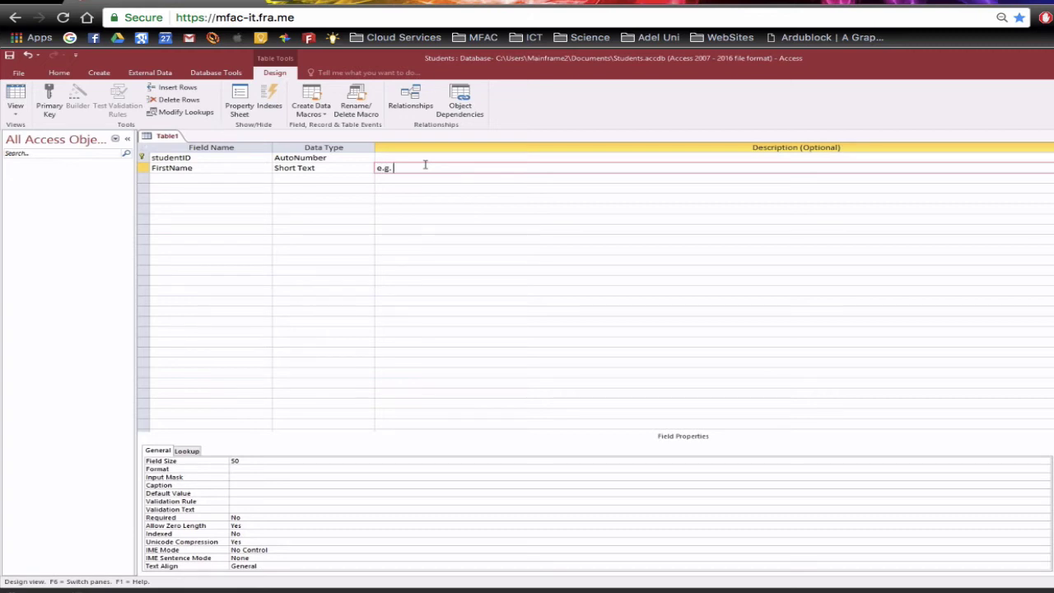
pyautogui.write('Leon')
# - Add a LastName field with field size 50 and an example surname as description
pyautogui.click(219, 178)
pyautogui.write('Last')
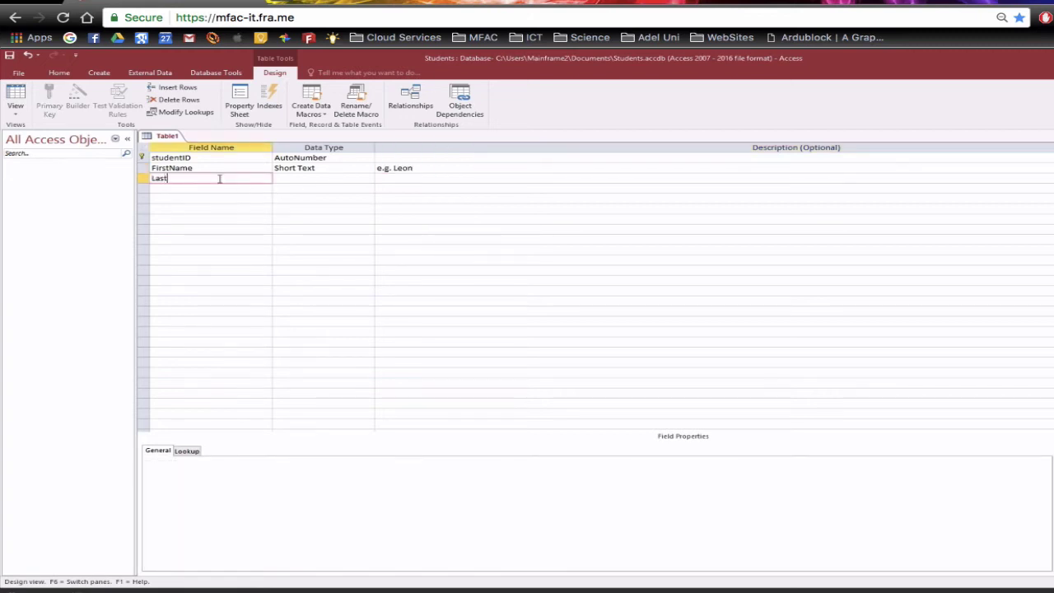
pyautogui.write('Name')
pyautogui.click(278, 178)
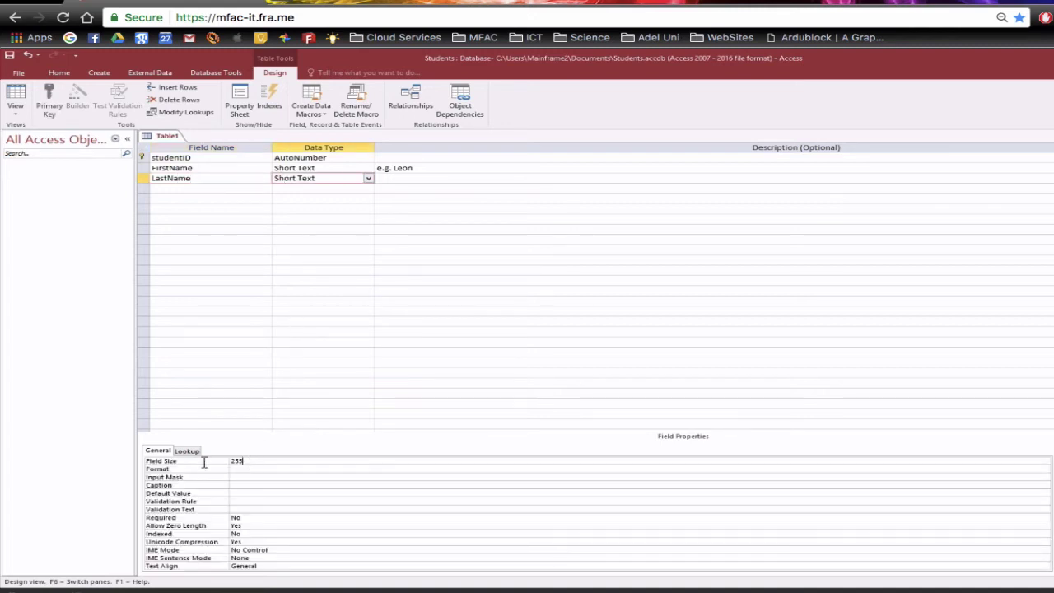
pyautogui.click(202, 465)
pyautogui.write('50')
pyautogui.click(410, 178)
pyautogui.write('e.g. Marsden')
pyautogui.click(224, 189)
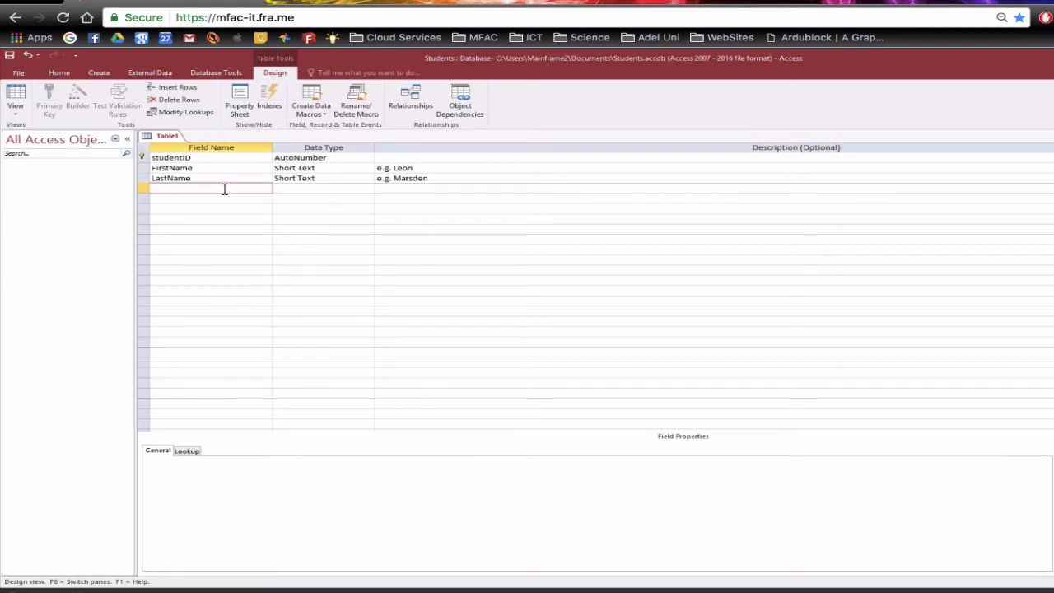
# - Add a DOB Date/Time field formatted as Short Date, described 'e.g. 12/12/2000'
pyautogui.write('DOB')
pyautogui.press('Tab')
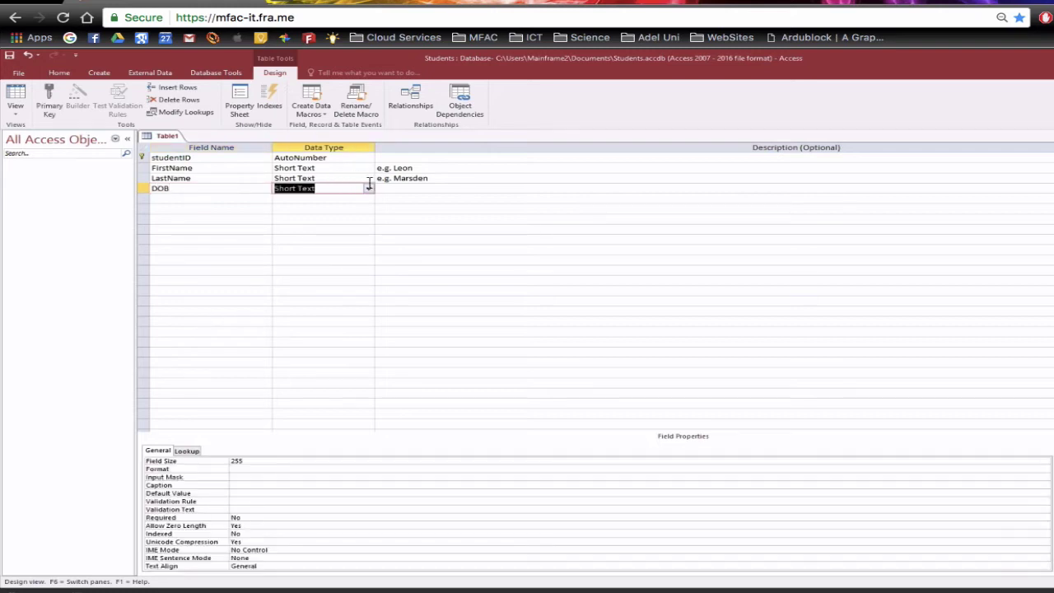
pyautogui.click(368, 190)
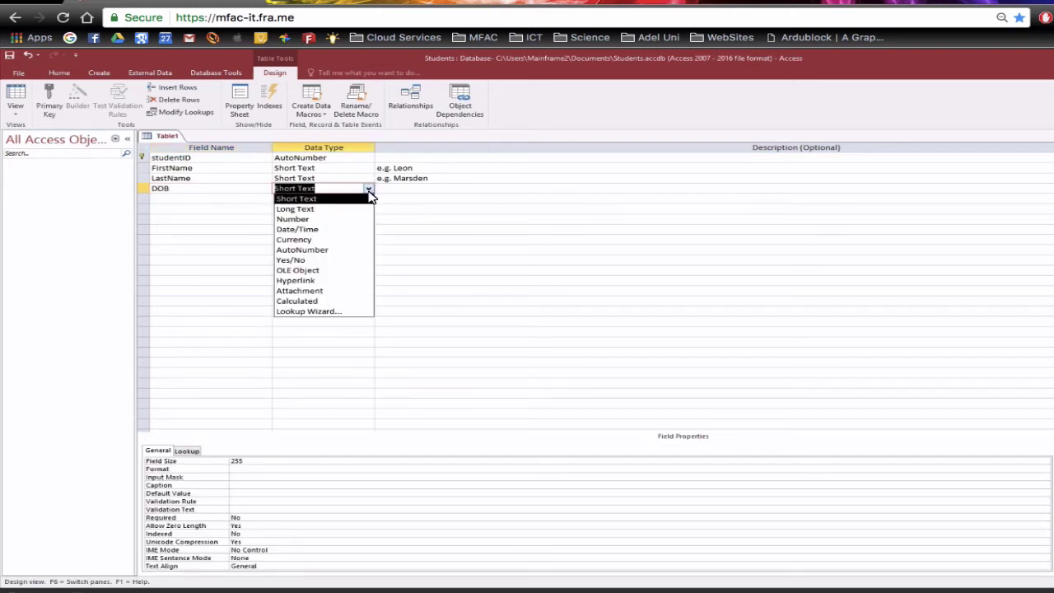
pyautogui.click(353, 238)
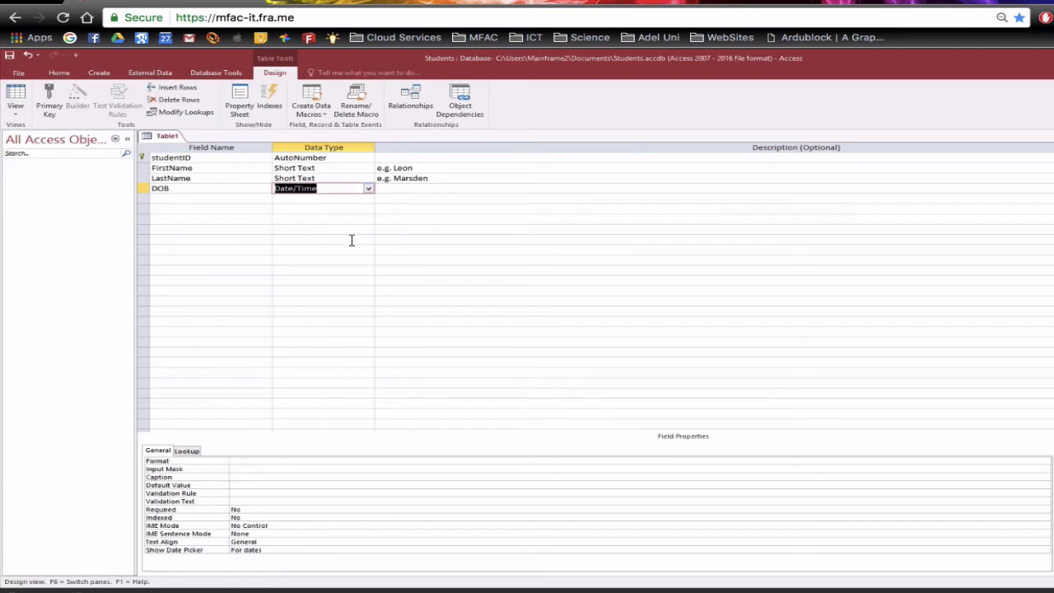
pyautogui.click(308, 460)
pyautogui.click(1044, 462)
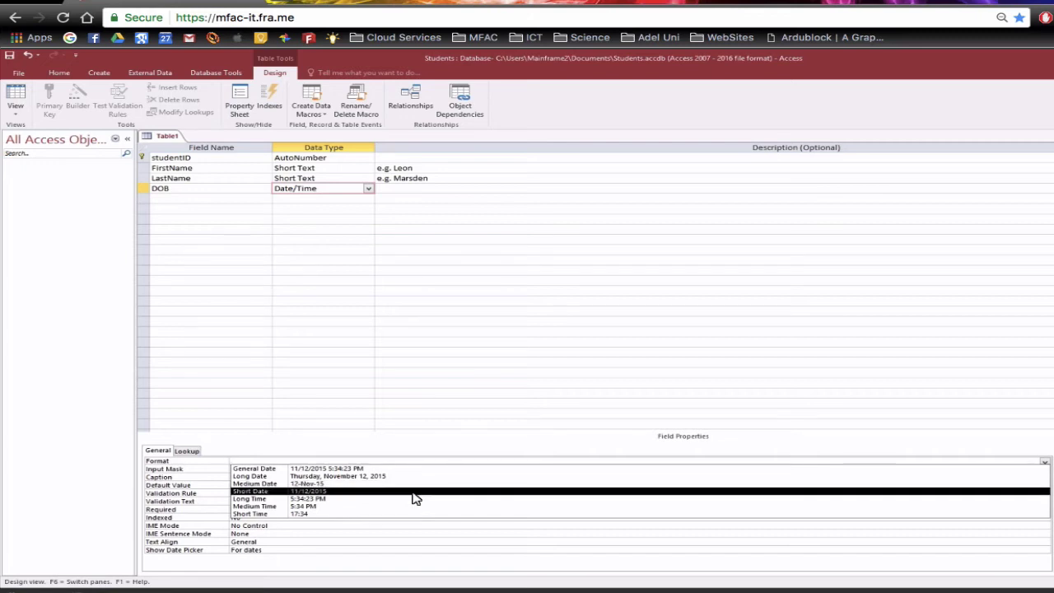
pyautogui.click(414, 492)
pyautogui.click(409, 187)
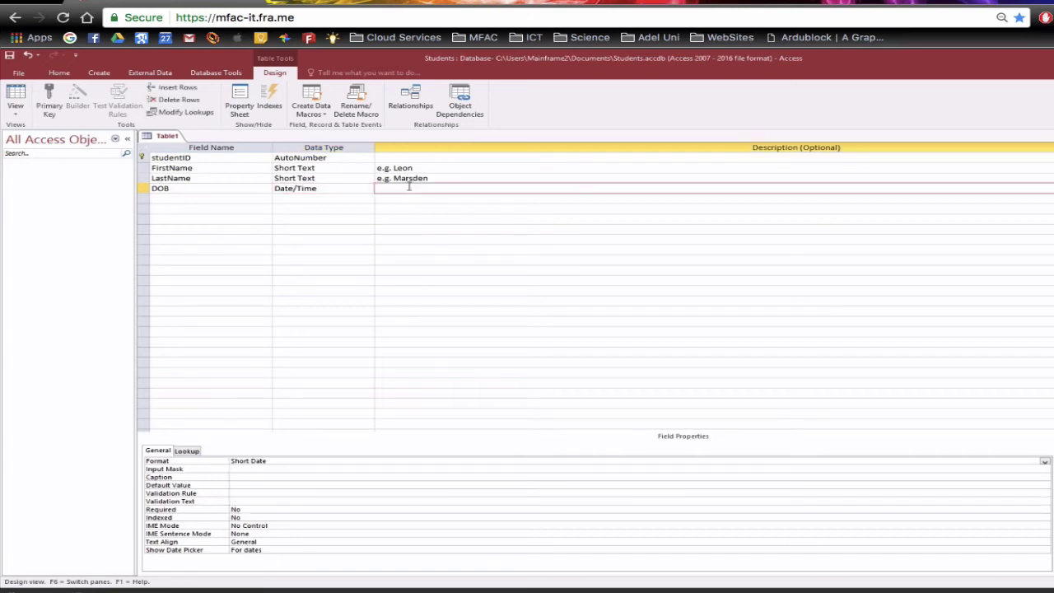
pyautogui.write('e.g. 12/12/2000')
pyautogui.click(219, 199)
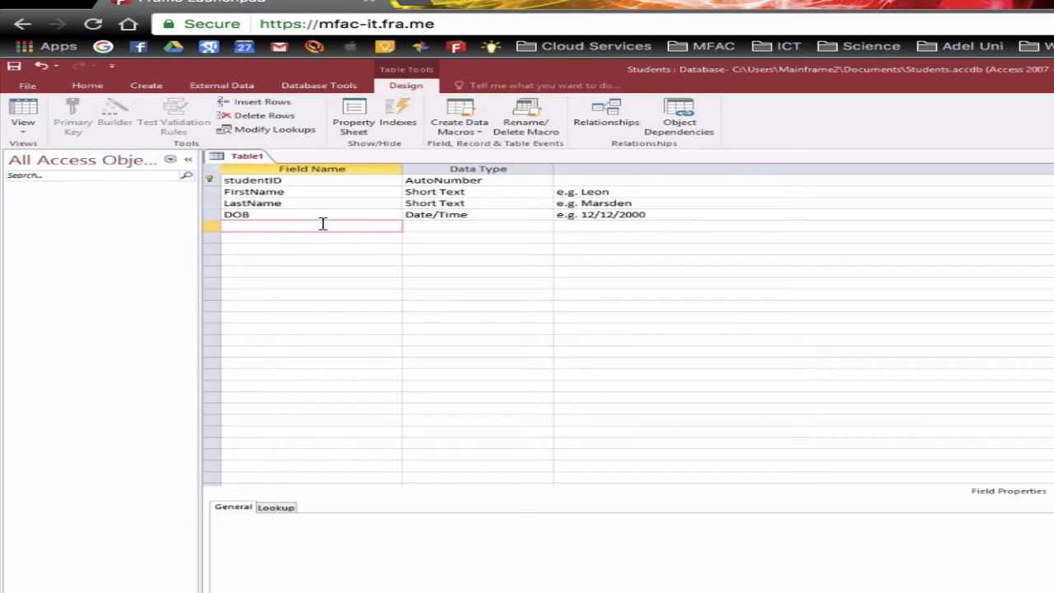
# - Add the Gender field as Yes/No with the description 'Y = Boy and N = Girl'
pyautogui.write('Gender')
pyautogui.press('Tab')
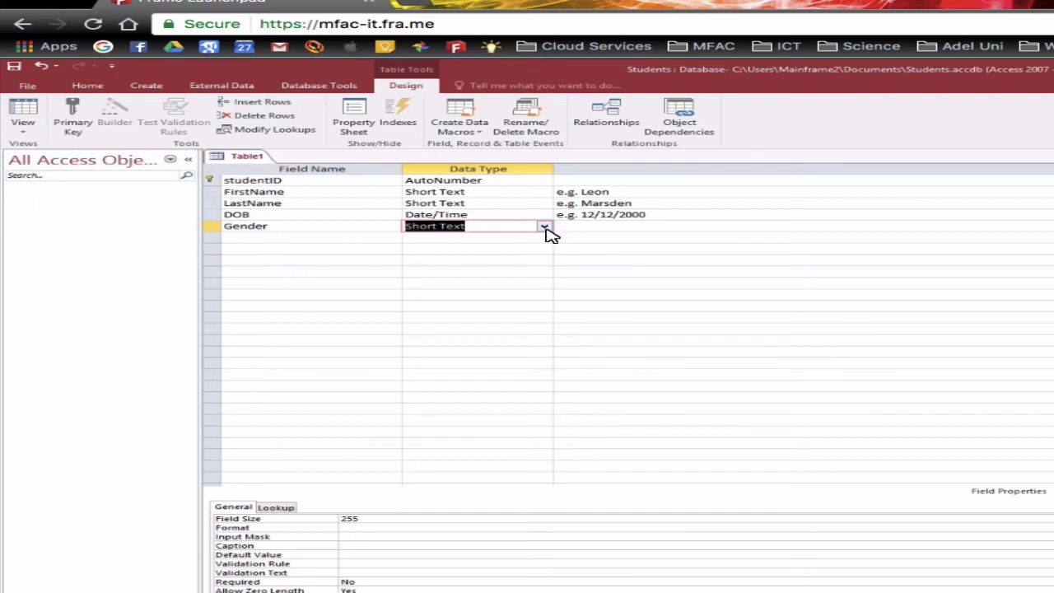
pyautogui.click(545, 227)
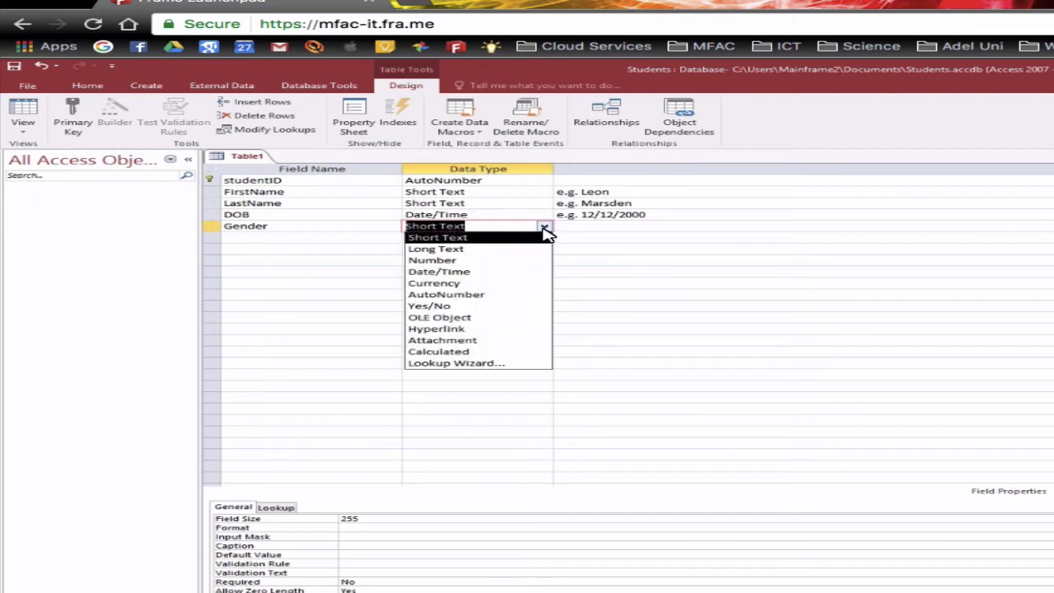
pyautogui.click(520, 307)
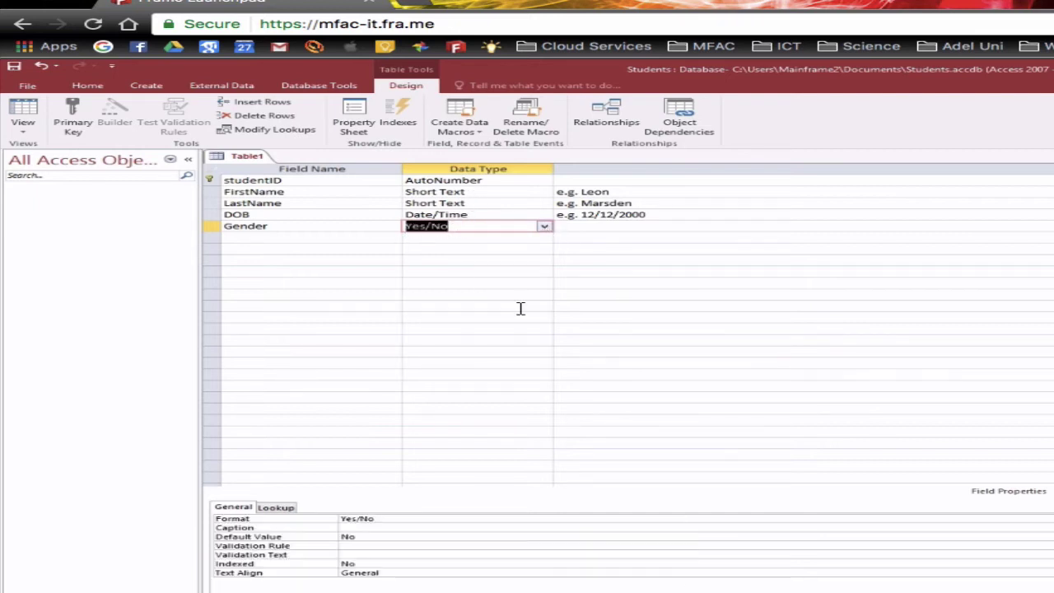
pyautogui.click(596, 225)
pyautogui.write('Y')
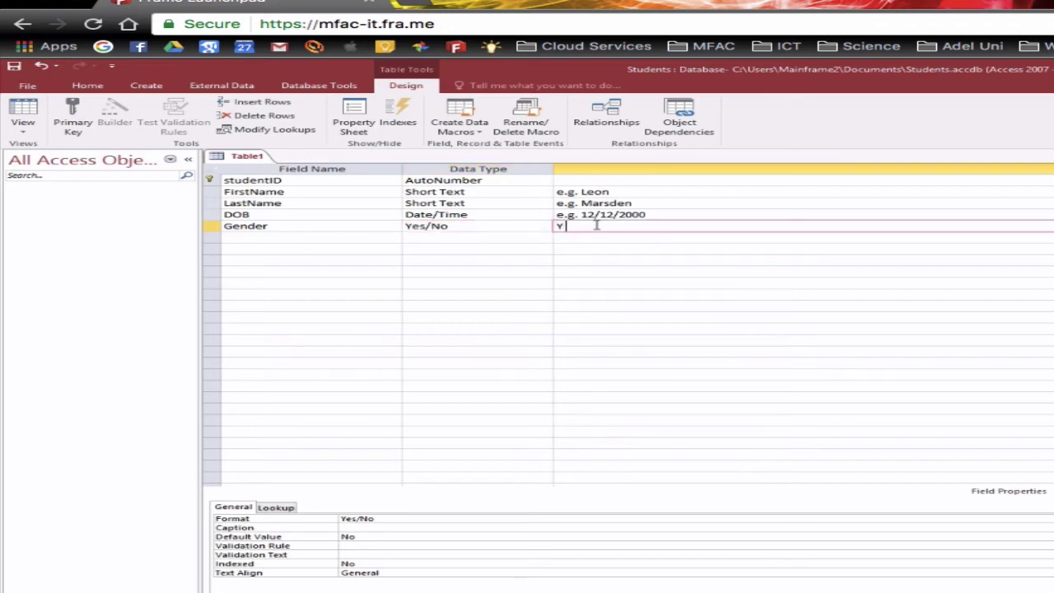
pyautogui.write(' = Boy and N = Gir')
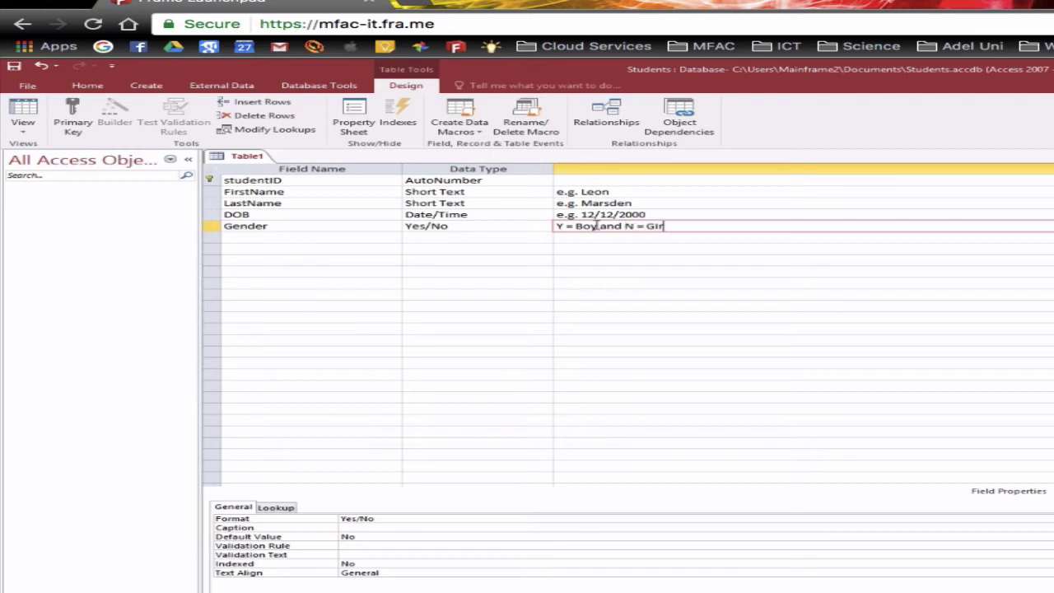
pyautogui.write('l')
pyautogui.click(689, 238)
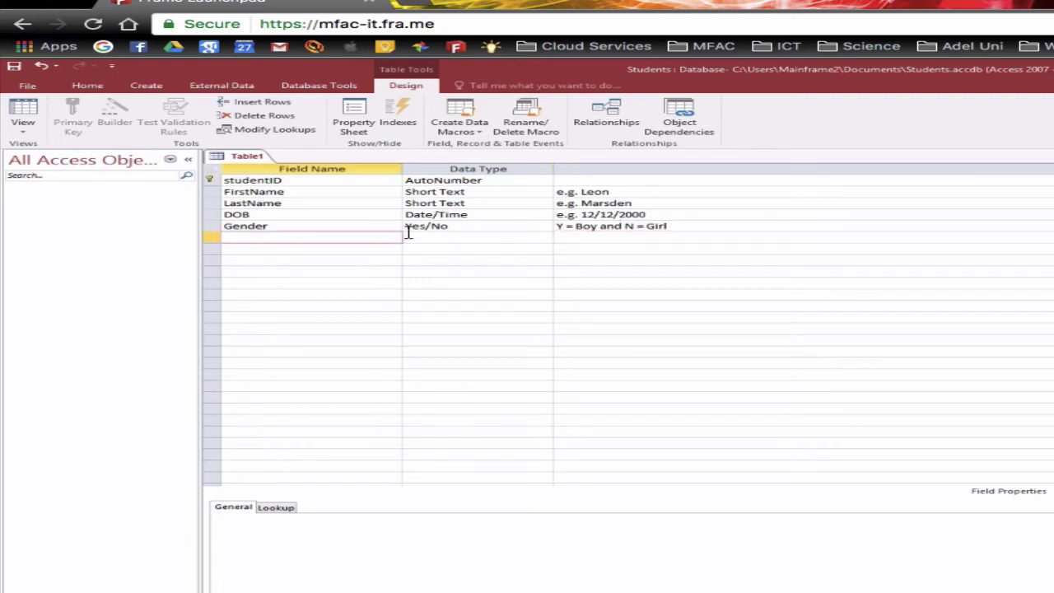
pyautogui.click(476, 229)
pyautogui.click(477, 237)
pyautogui.click(545, 237)
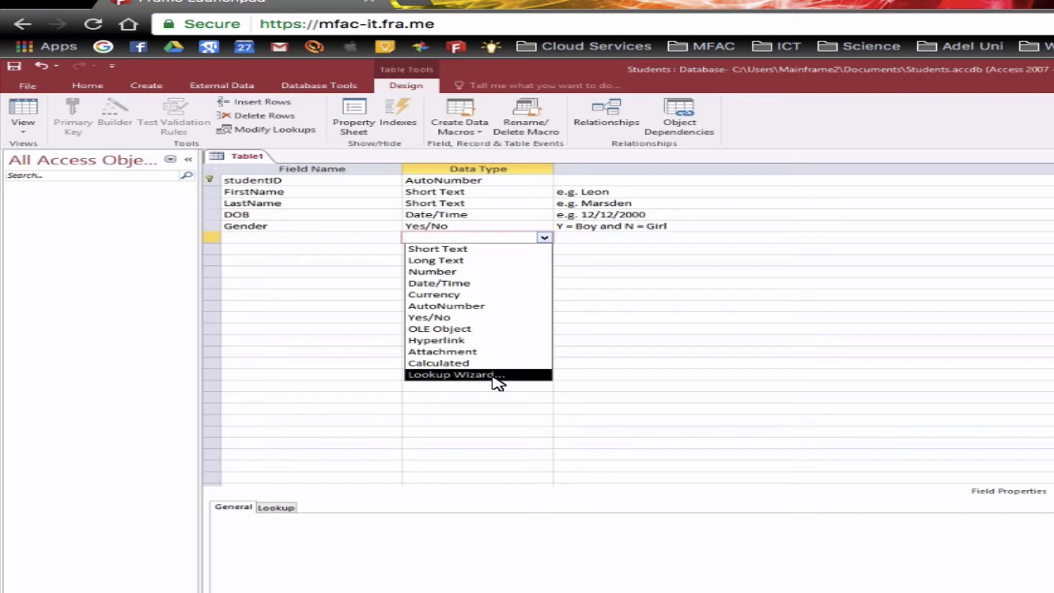
pyautogui.click(253, 240)
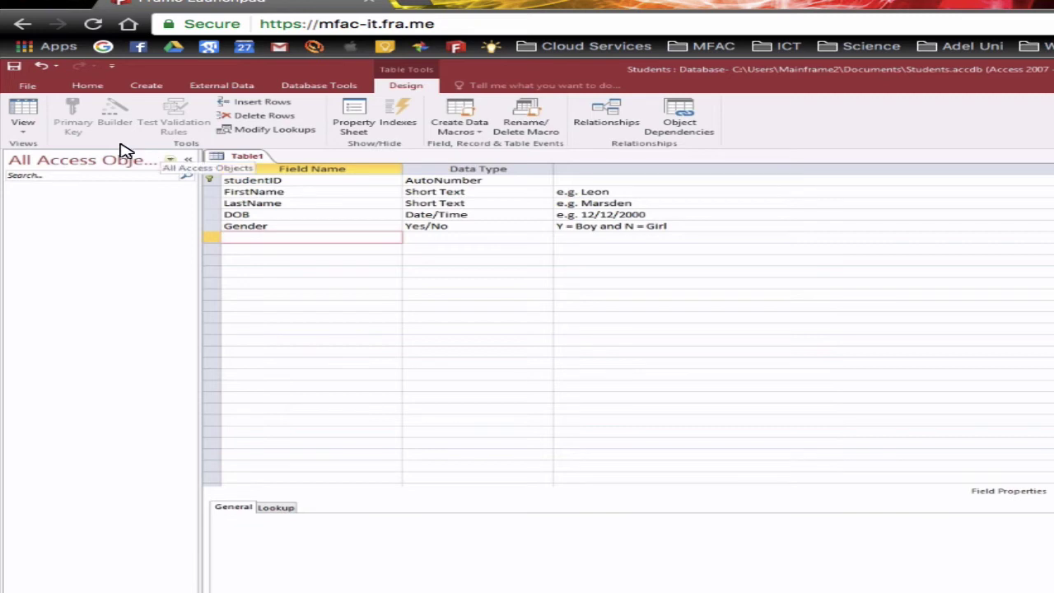
# - Save the table design under the name tblStudents
pyautogui.click(14, 67)
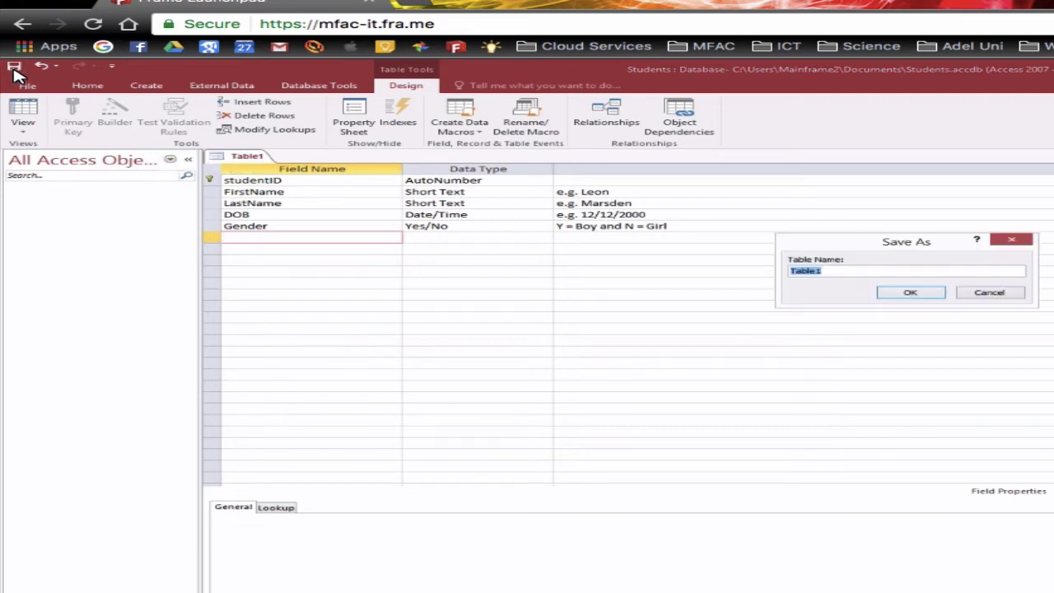
pyautogui.write('tb')
pyautogui.write('lStudnets')
pyautogui.press('BackSpace')
pyautogui.press('BackSpace')
pyautogui.press('BackSpace')
pyautogui.press('BackSpace')
pyautogui.write('dents')
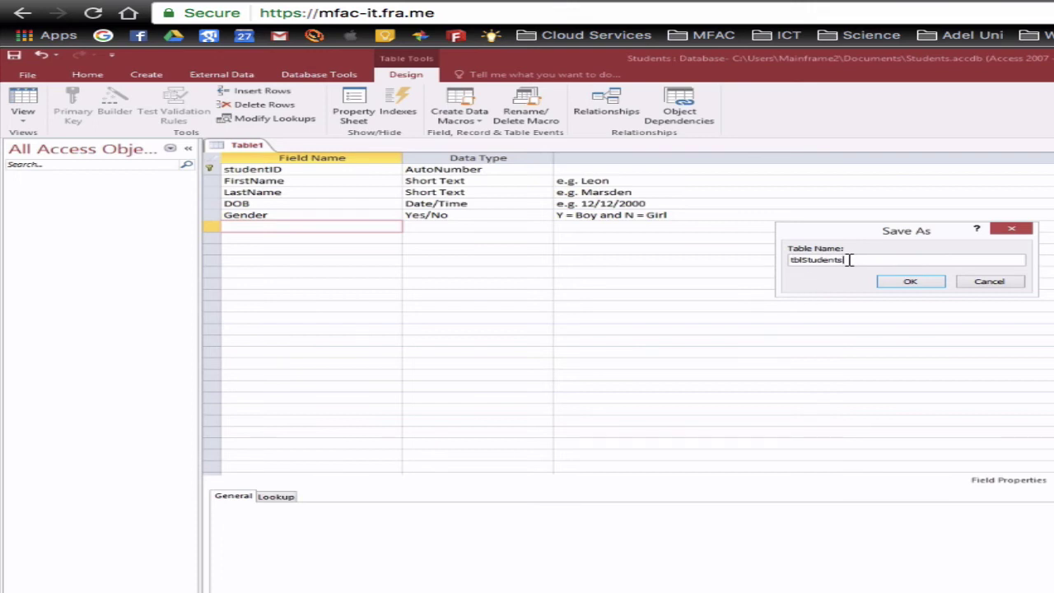
pyautogui.click(910, 282)
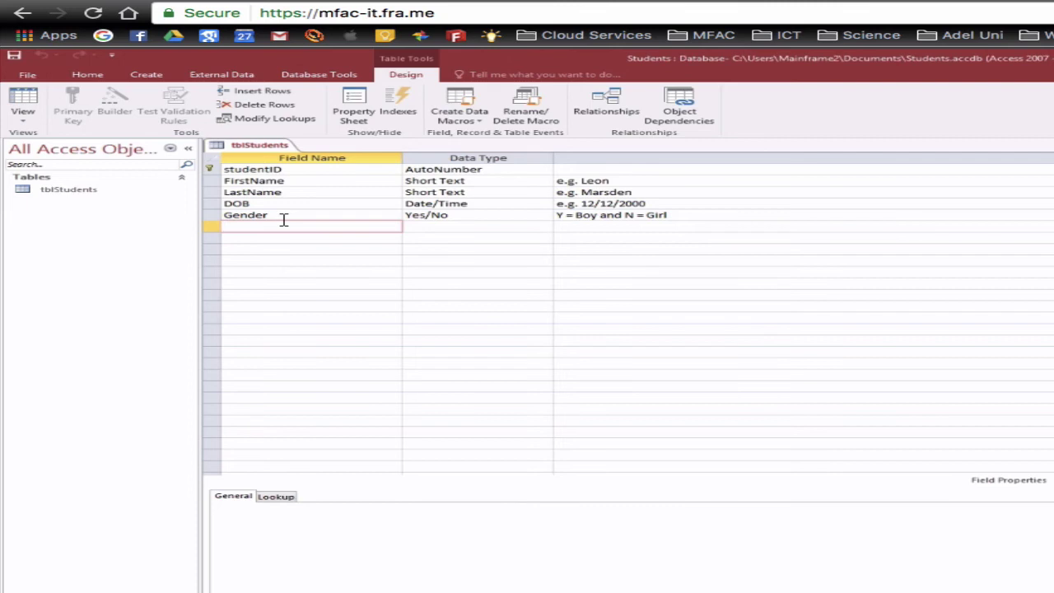
# - In Datasheet view, enter record 1: first and last name, DOB 12/12/2000, Gender ticked
pyautogui.click(25, 100)
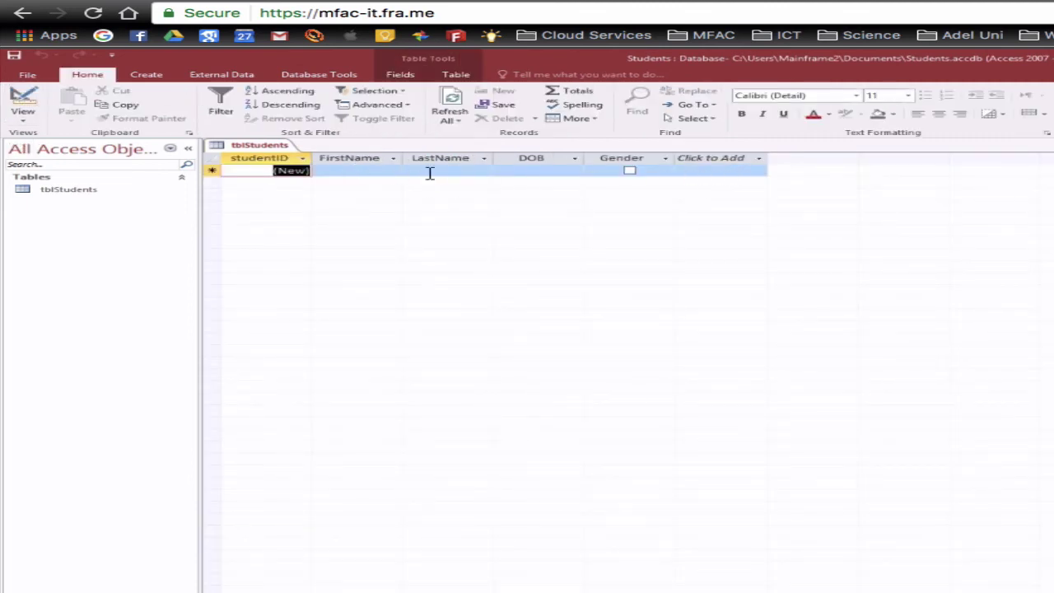
pyautogui.press('Tab')
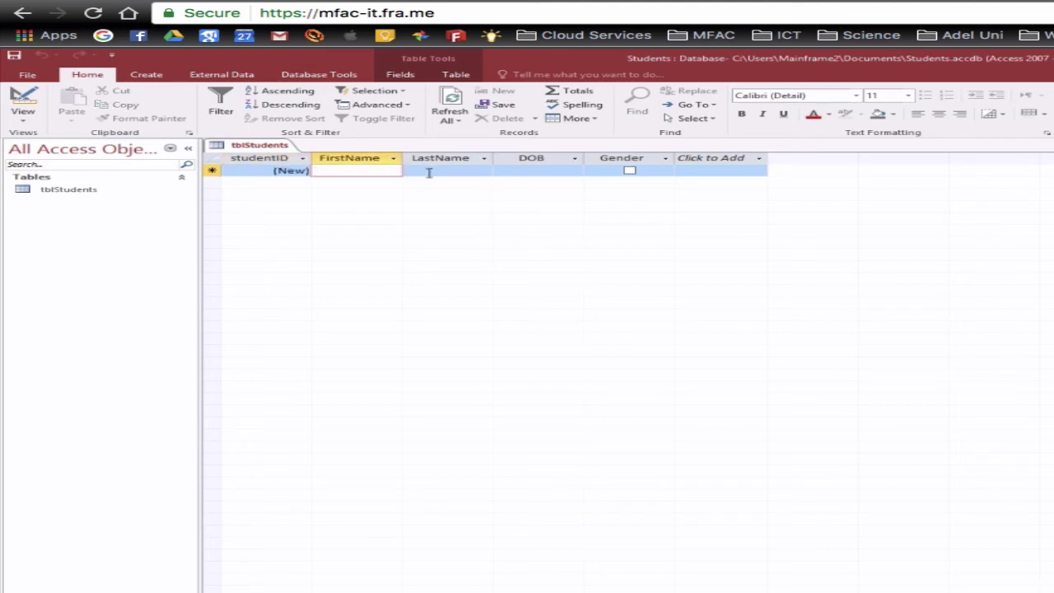
pyautogui.press('Tab')
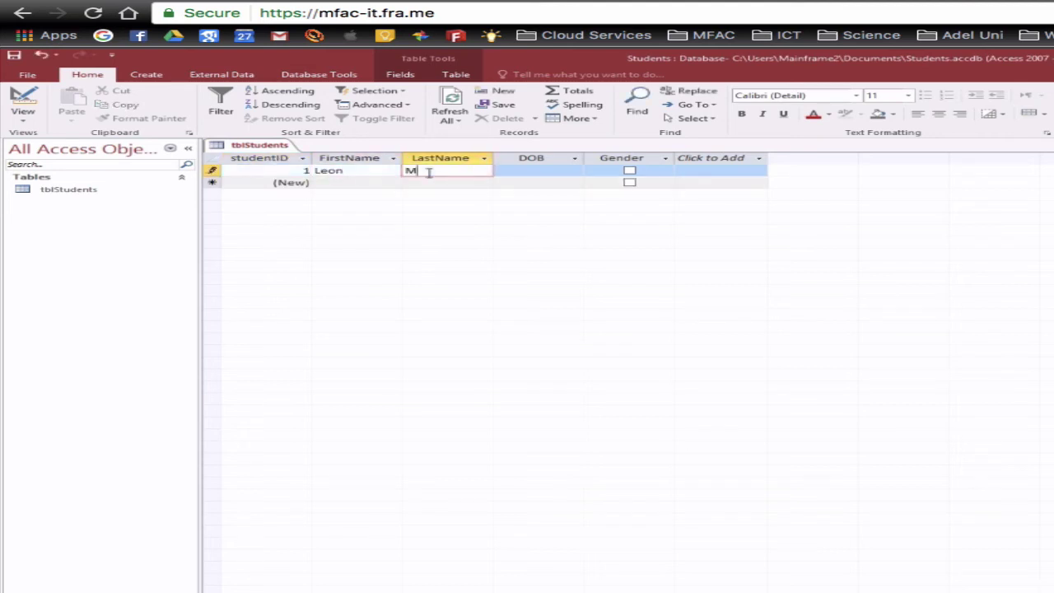
pyautogui.press('Tab')
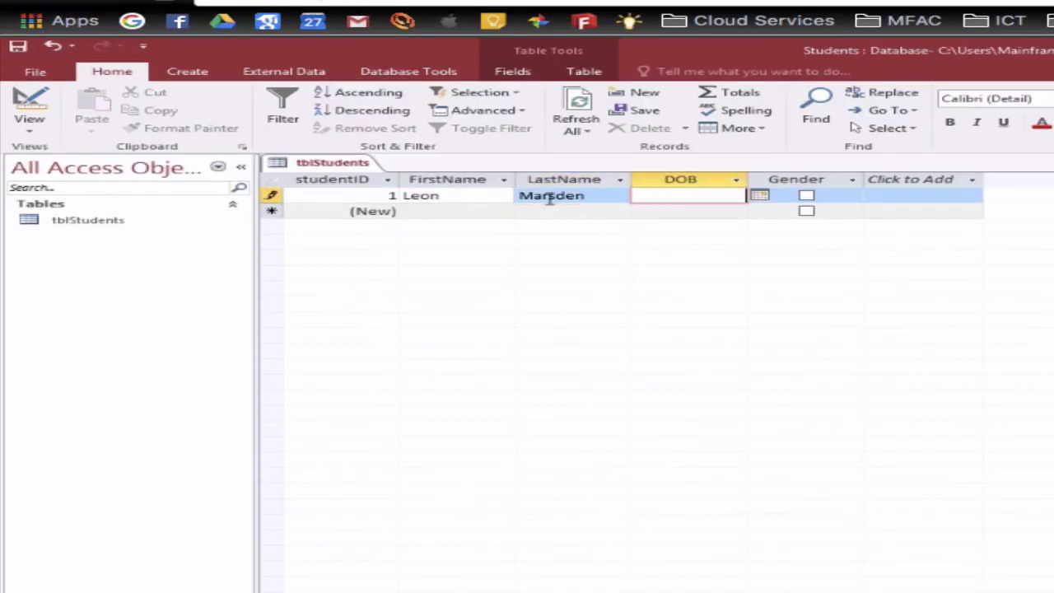
pyautogui.write('12/12/2000')
pyautogui.press('Tab')
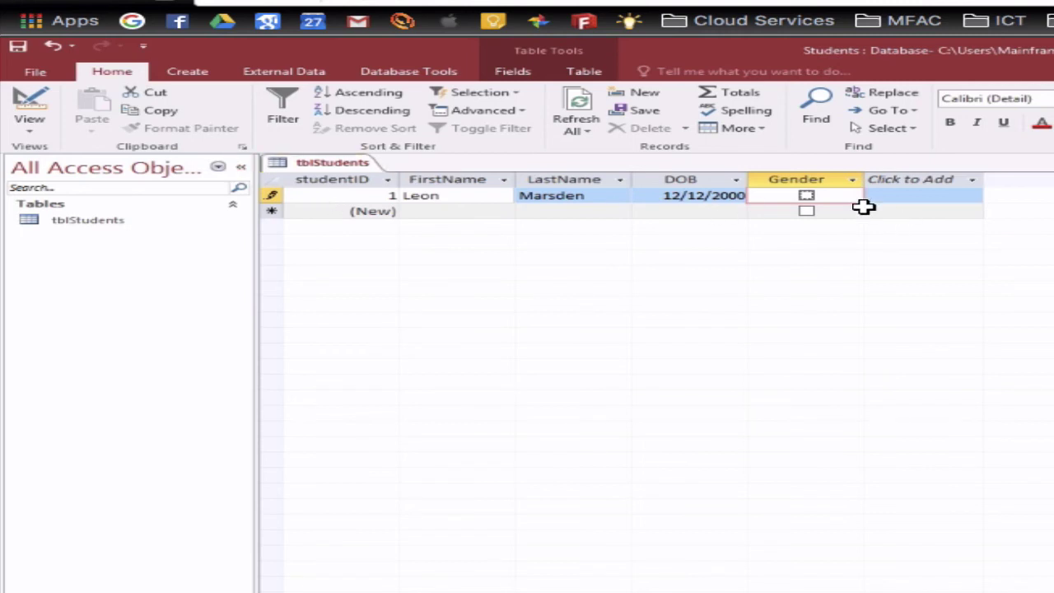
pyautogui.click(806, 198)
pyautogui.click(929, 198)
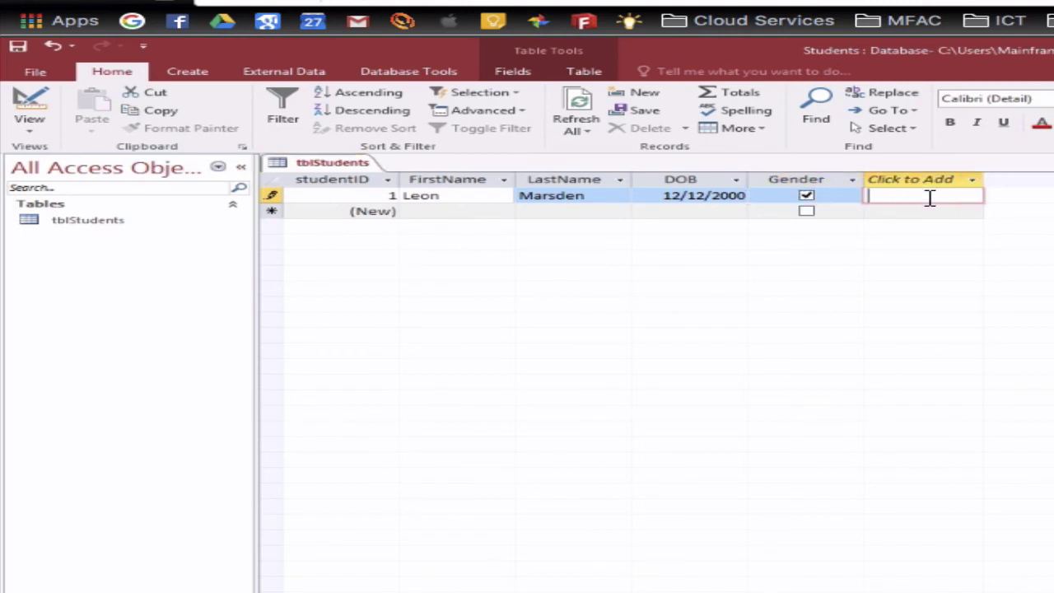
pyautogui.press('Tab')
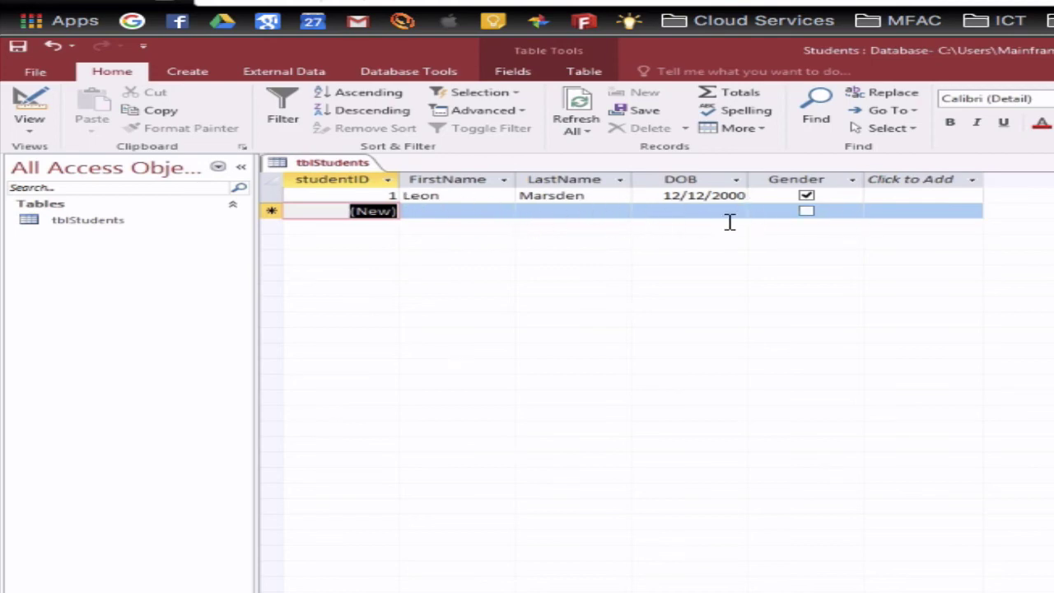
# - Enter record 2's first and last name with DOB 10/10/2010, leaving Gender unticked
pyautogui.press('Tab')
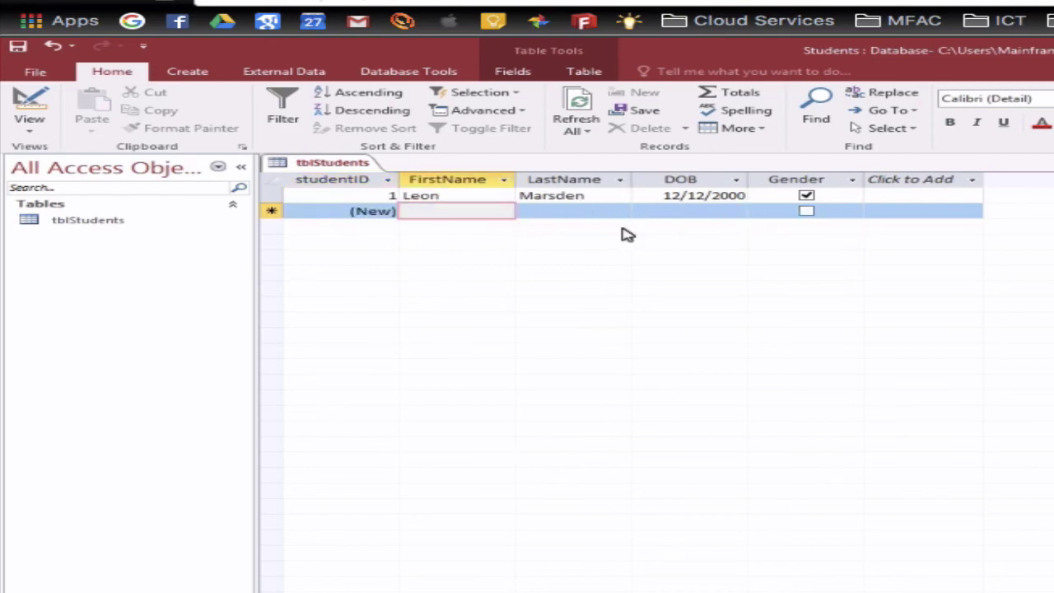
pyautogui.write('Lisa')
pyautogui.press('Tab')
pyautogui.write('Sm')
pyautogui.press('BackSpace')
pyautogui.write('impson')
pyautogui.press('Tab')
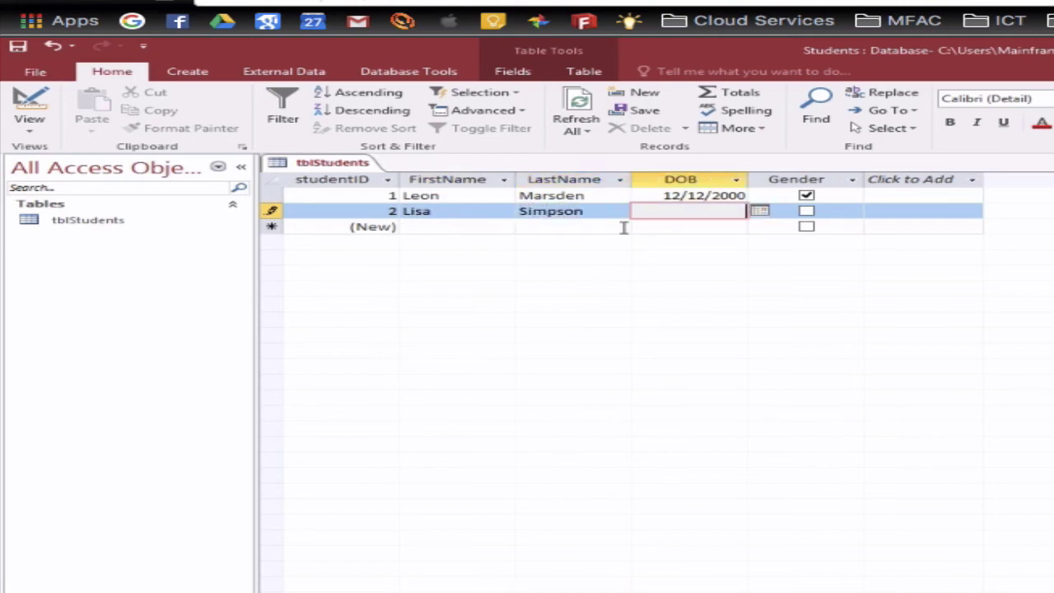
pyautogui.write('10/10/2010')
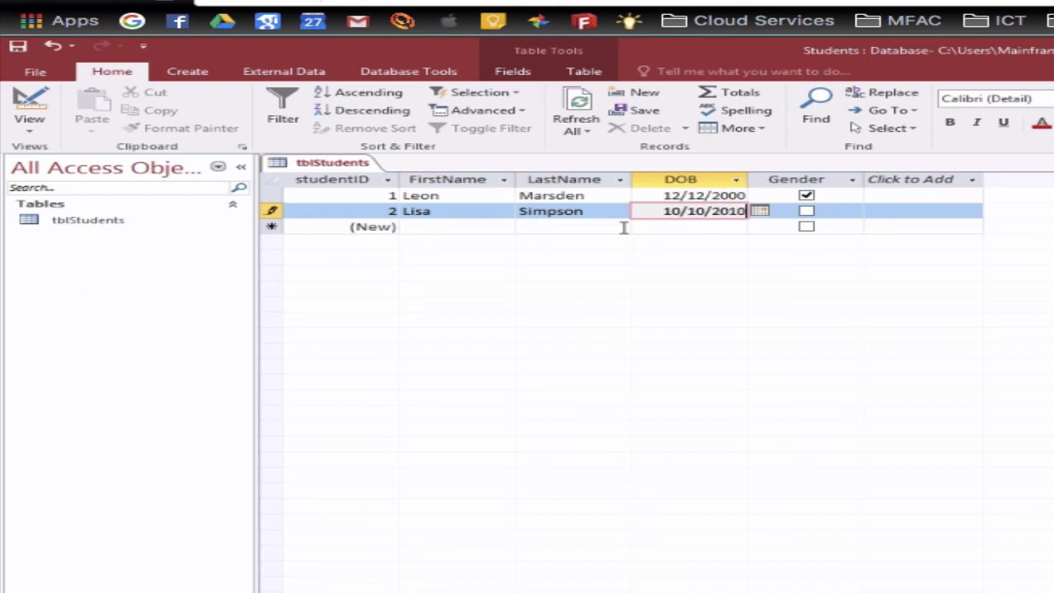
pyautogui.press('Tab')
pyautogui.press('Tab')
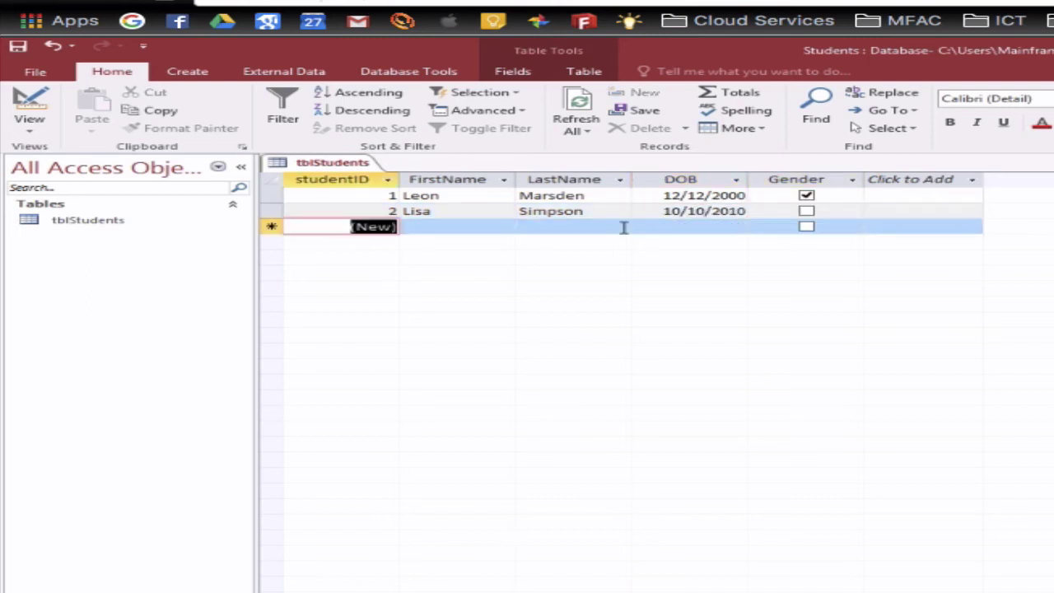
# - Enter record 3's first and last name with DOB 9/9/1990 and Gender ticked
pyautogui.press('Tab')
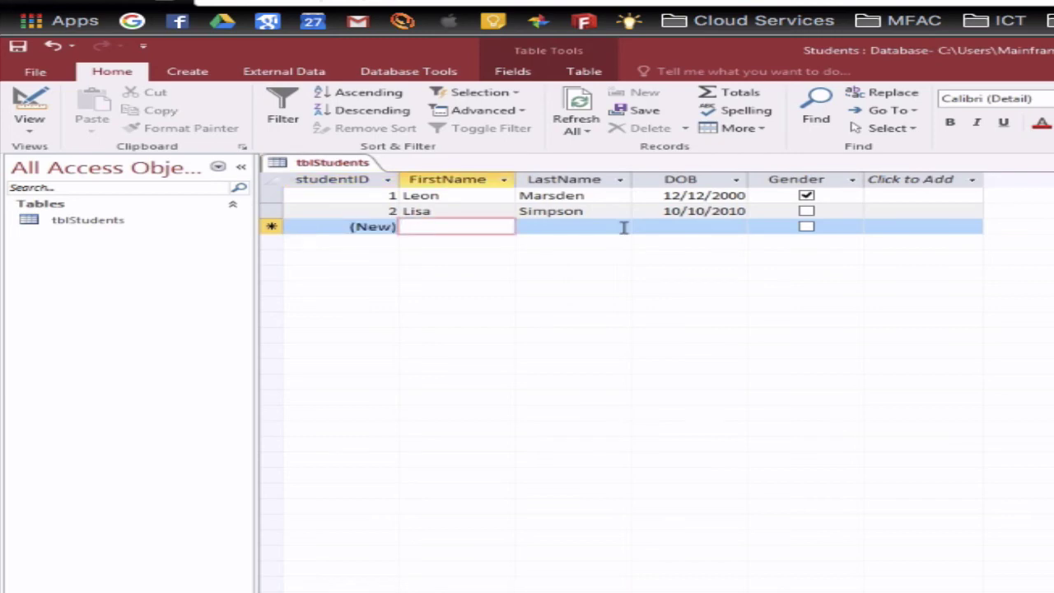
pyautogui.write('Bart')
pyautogui.press('Tab')
pyautogui.write('Simpson')
pyautogui.press('Tab')
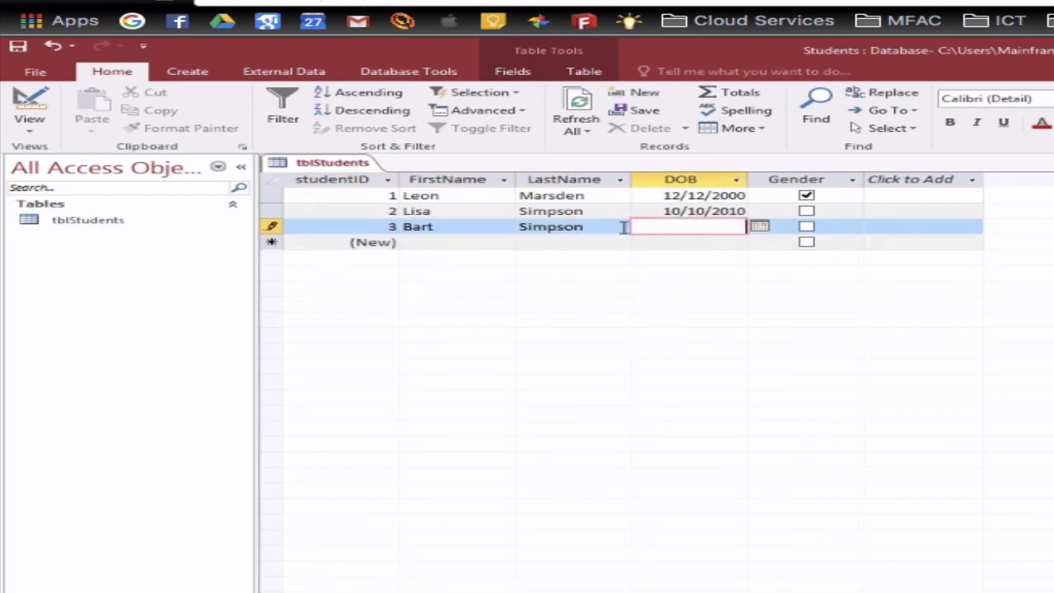
pyautogui.write('9/9/1990')
pyautogui.press('Tab')
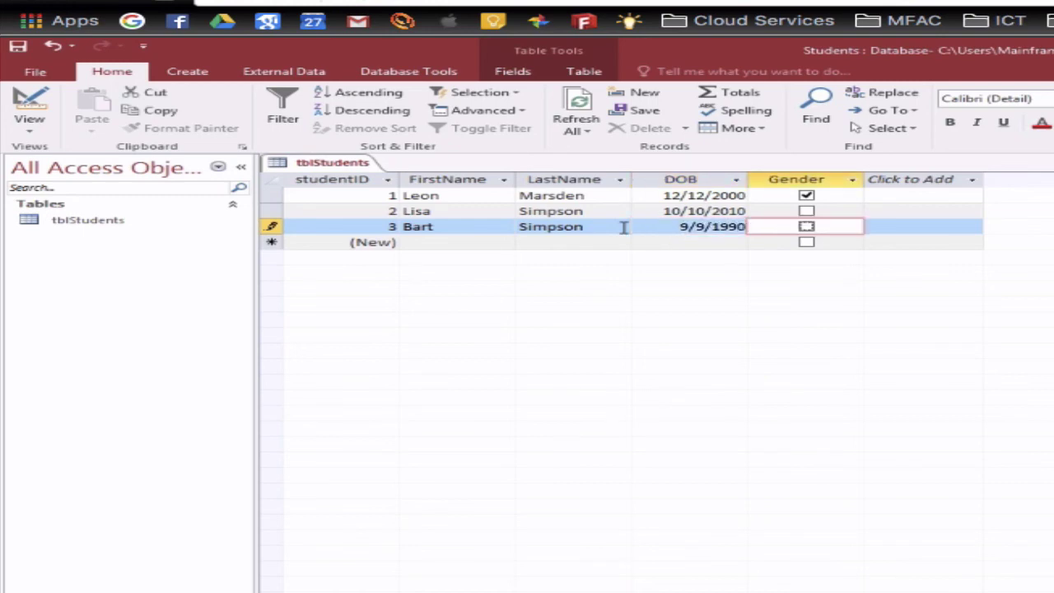
pyautogui.press('space')
pyautogui.press('Tab')
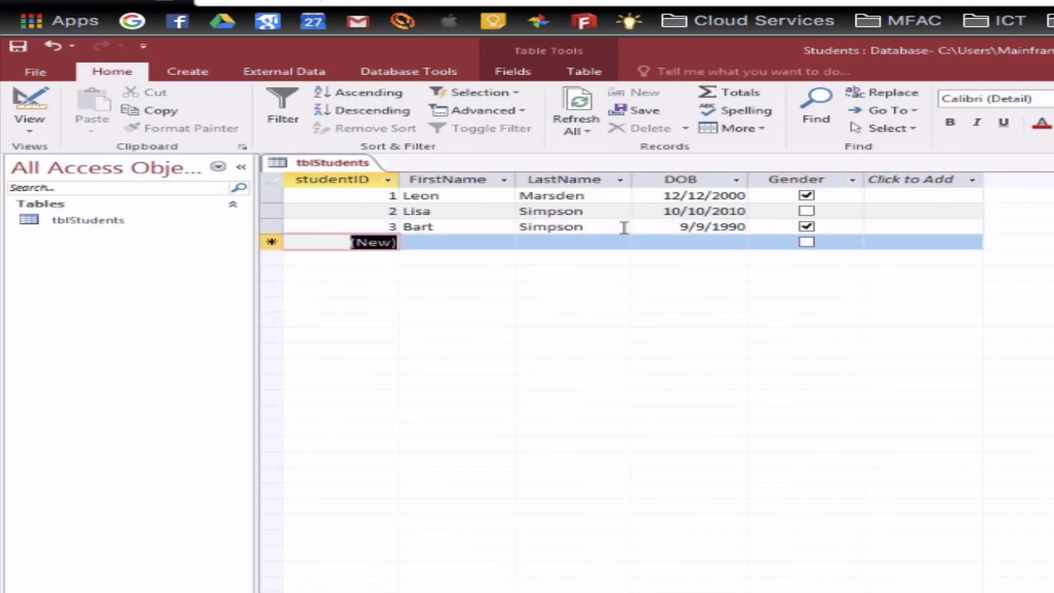
pyautogui.press('Tab')
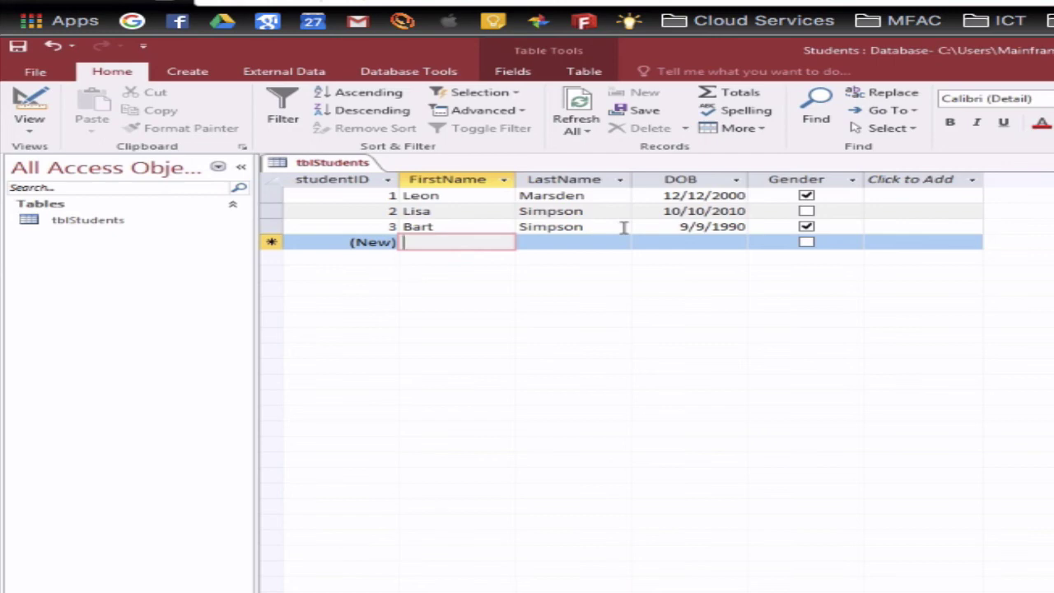
# - Enter record 4's name, pick 1/4/2017 from the date picker, and tick Gender
pyautogui.press('Tab')
pyautogui.press('Tab')
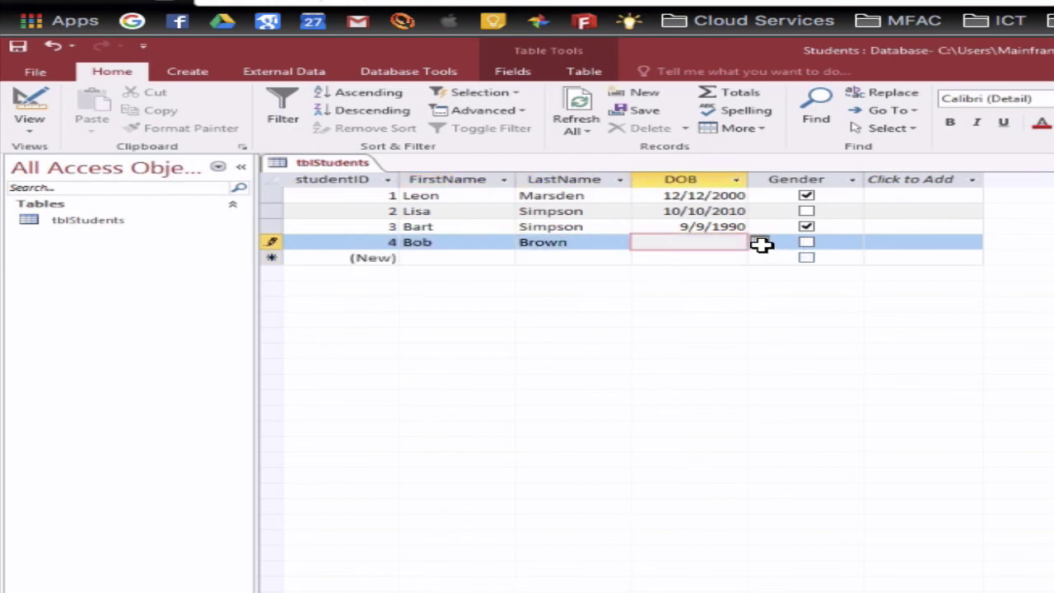
pyautogui.click(758, 242)
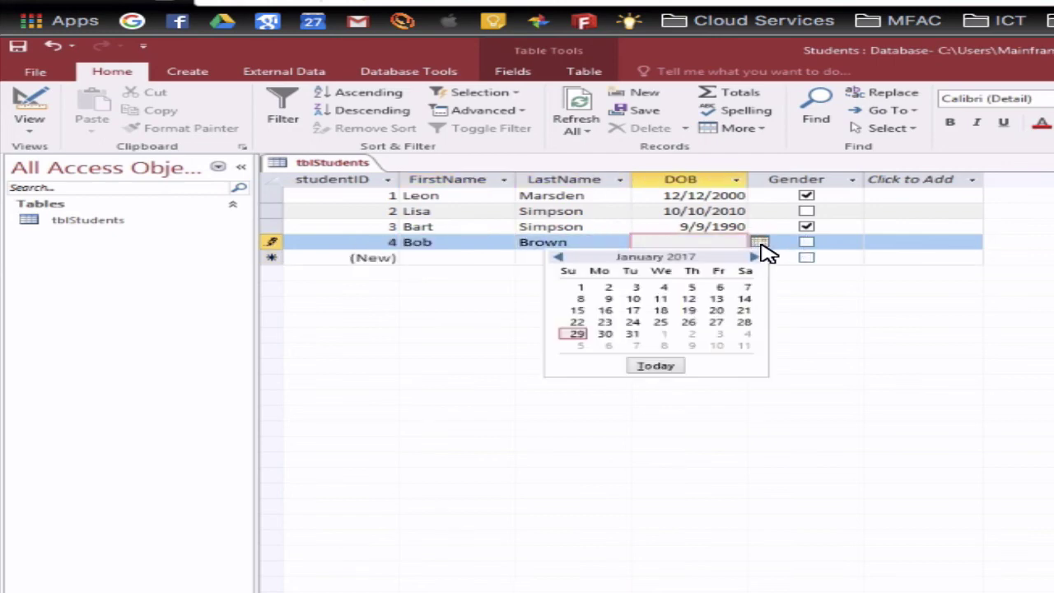
pyautogui.click(561, 258)
pyautogui.click(562, 258)
pyautogui.click(561, 258)
pyautogui.click(561, 258)
pyautogui.click(668, 236)
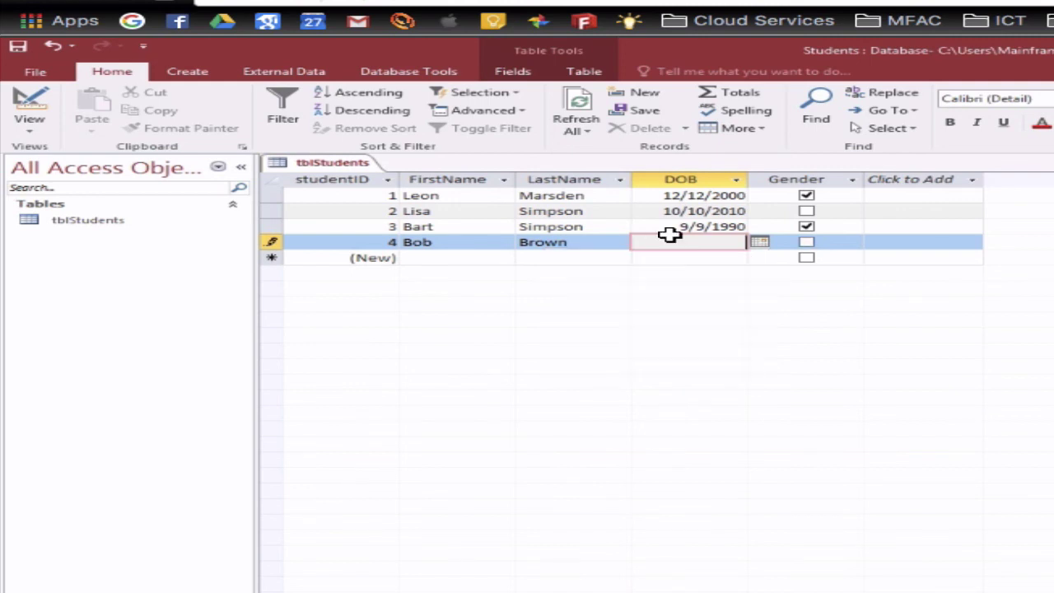
pyautogui.click(758, 242)
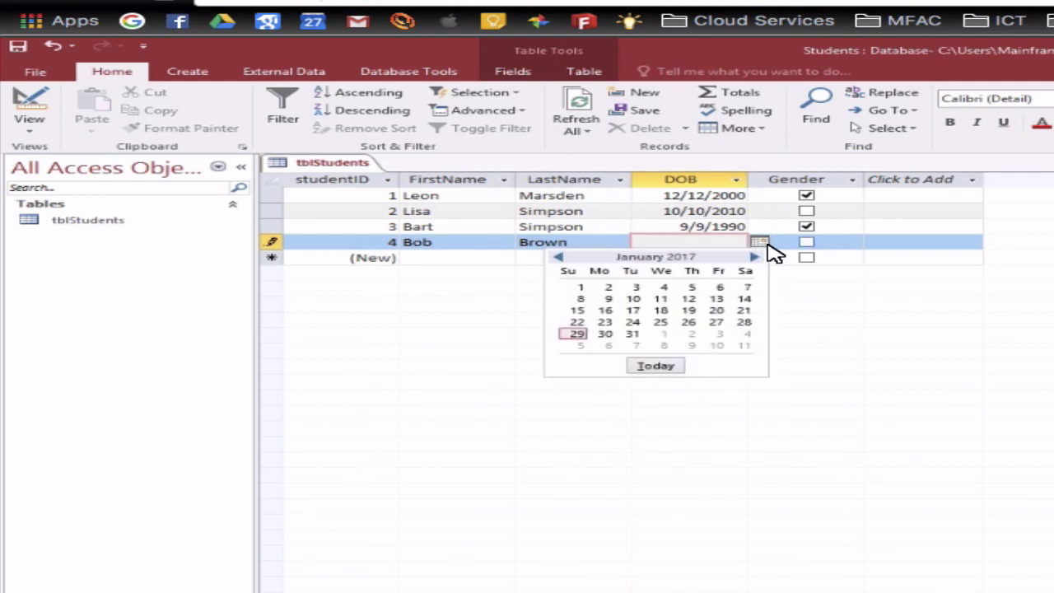
pyautogui.click(661, 288)
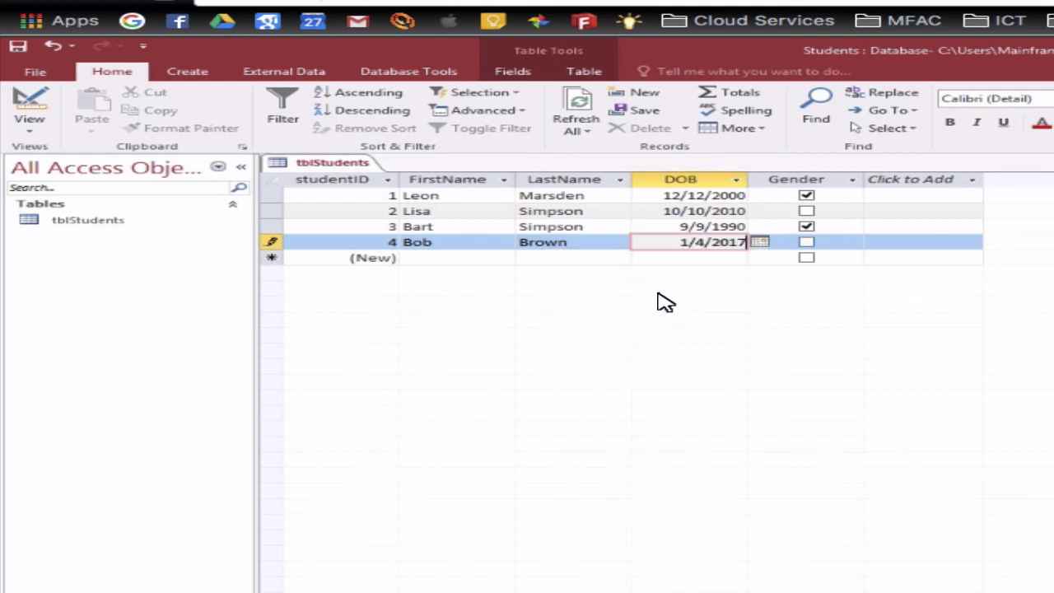
pyautogui.click(831, 249)
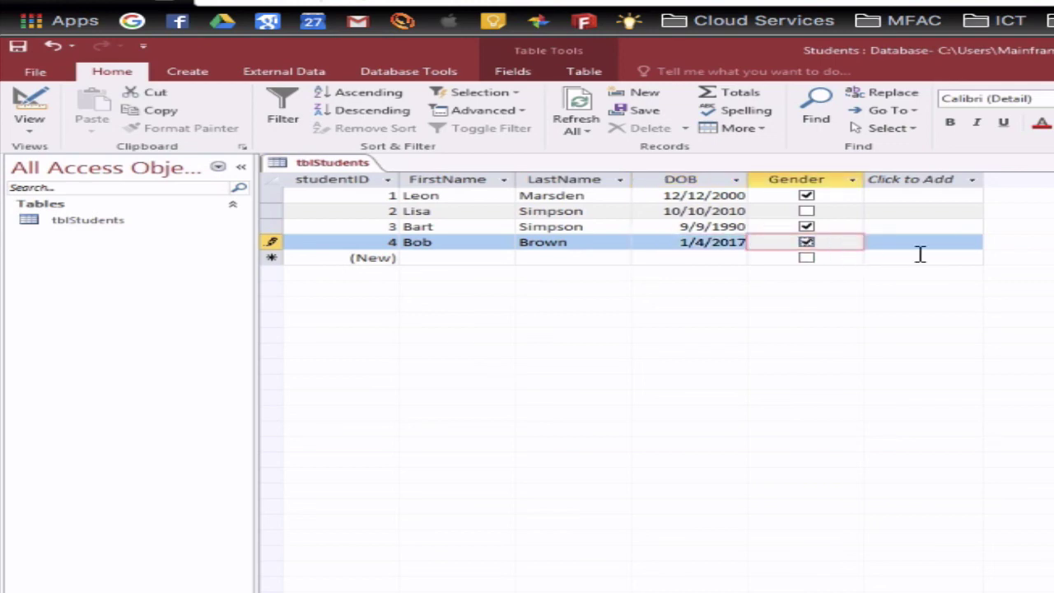
pyautogui.press('Tab')
pyautogui.press('Tab')
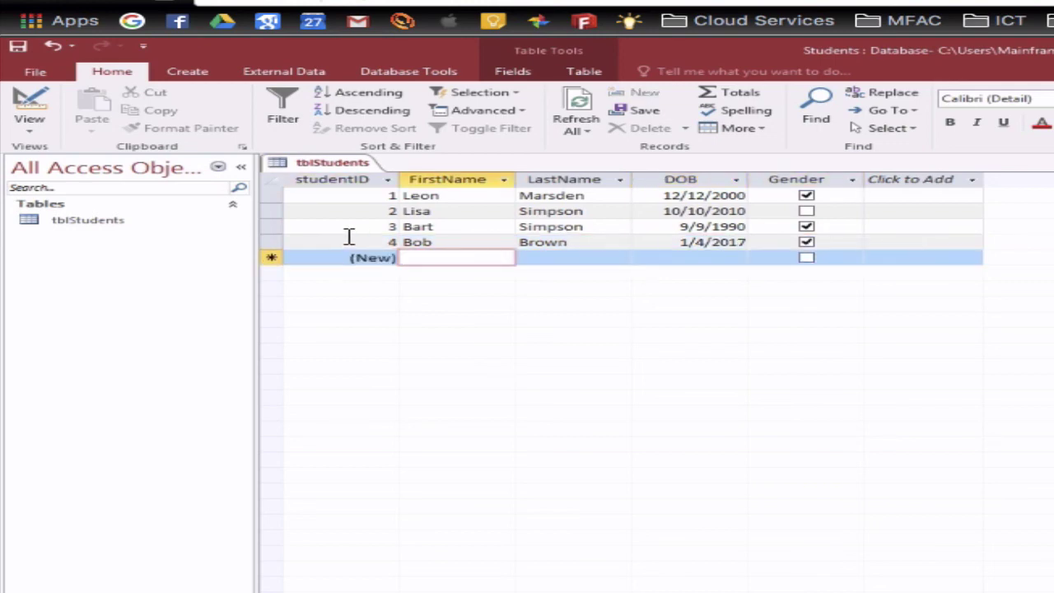
# - Delete record 3, the student born 9/9/1990, from tblStudents and confirm the deletion
pyautogui.rightClick(273, 226)
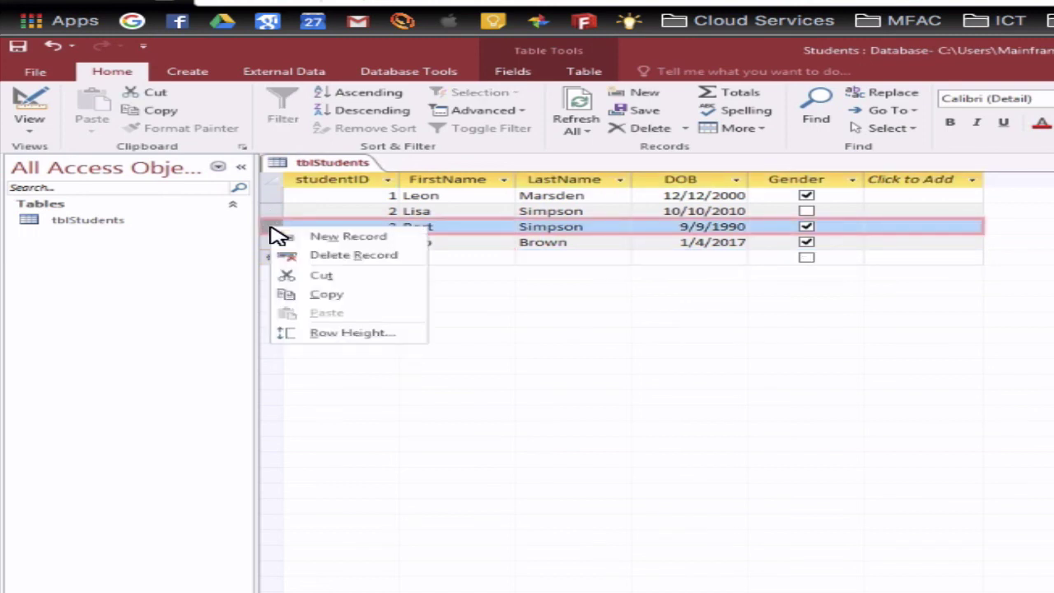
pyautogui.click(354, 255)
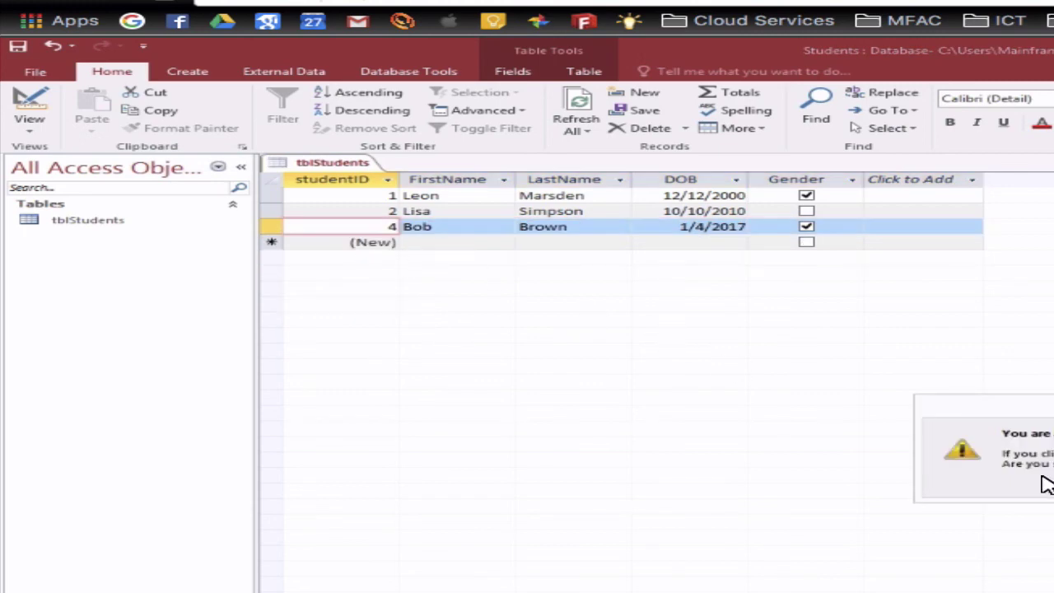
pyautogui.press('Return')
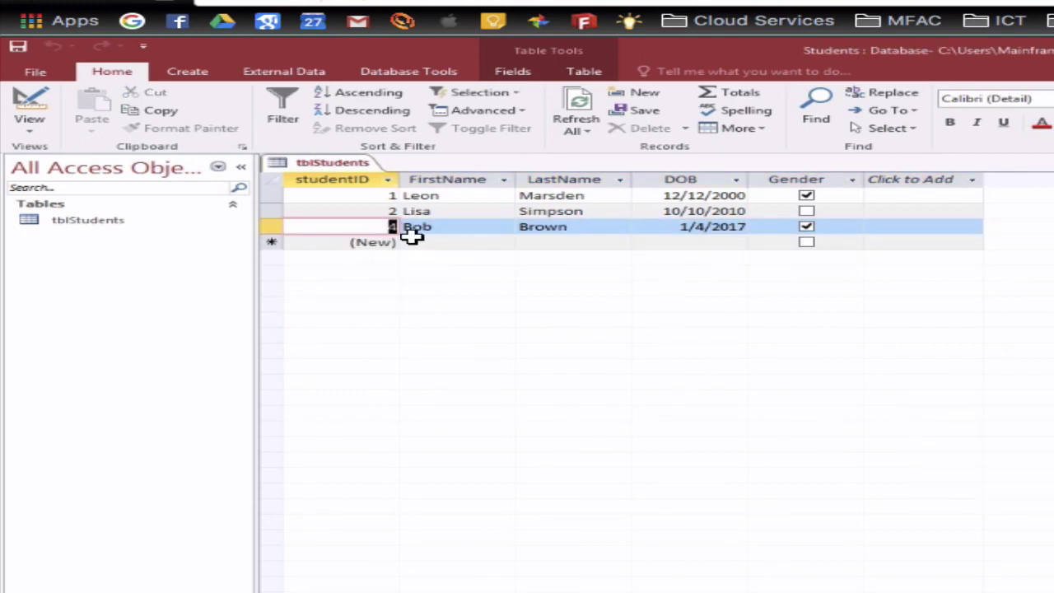
# - Re-enter the deleted student's first and last name with DOB 10/10/10 and Gender ticked, saved as record 5
pyautogui.click(412, 242)
pyautogui.rightClick(412, 242)
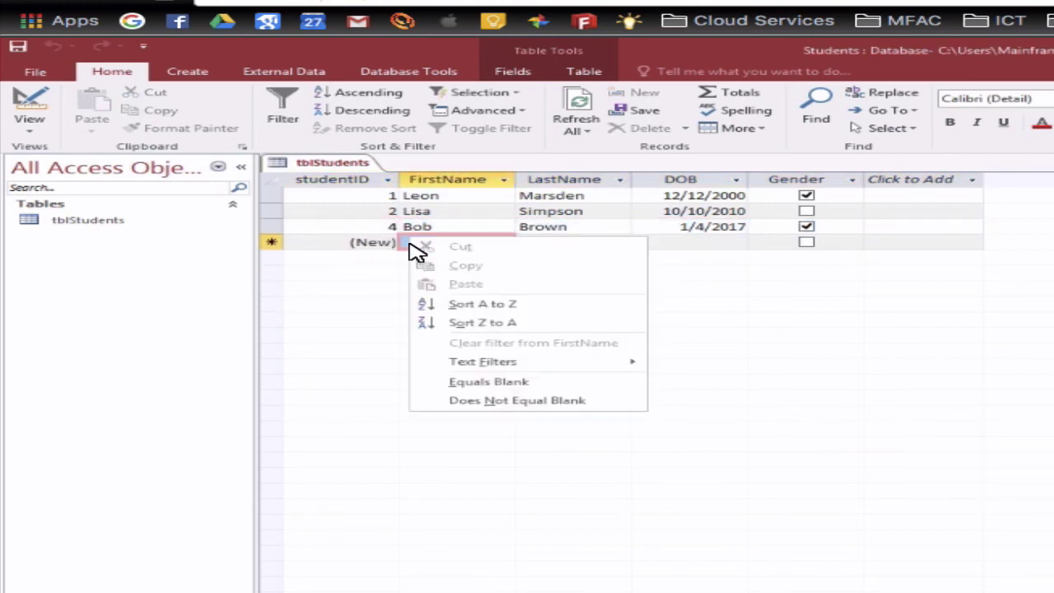
pyautogui.press('Escape')
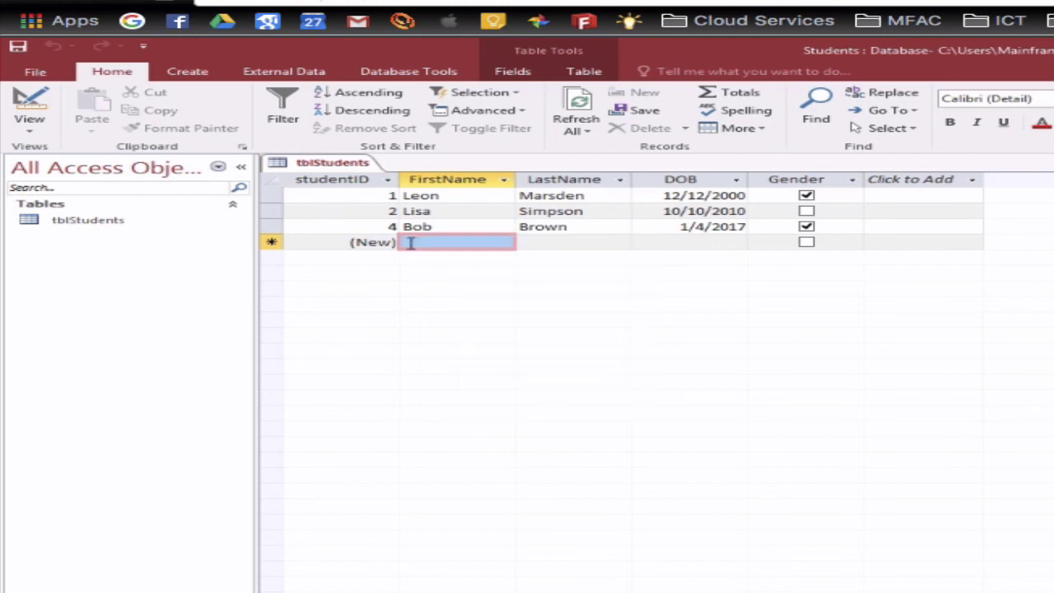
pyautogui.write('Bart')
pyautogui.press('Tab')
pyautogui.write('Simpson')
pyautogui.press('Tab')
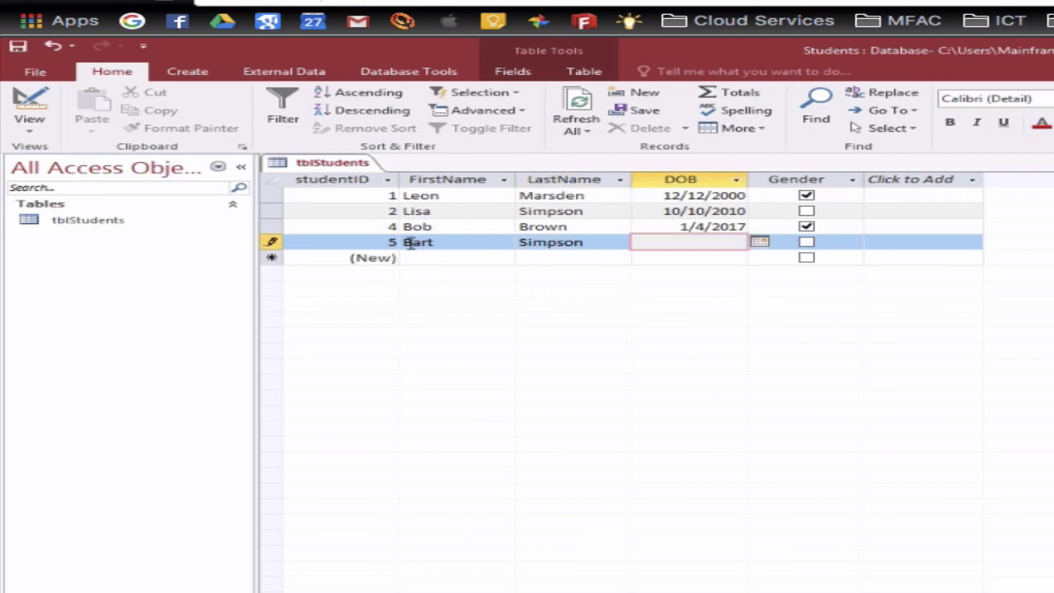
pyautogui.write('10/10/10')
pyautogui.press('Tab')
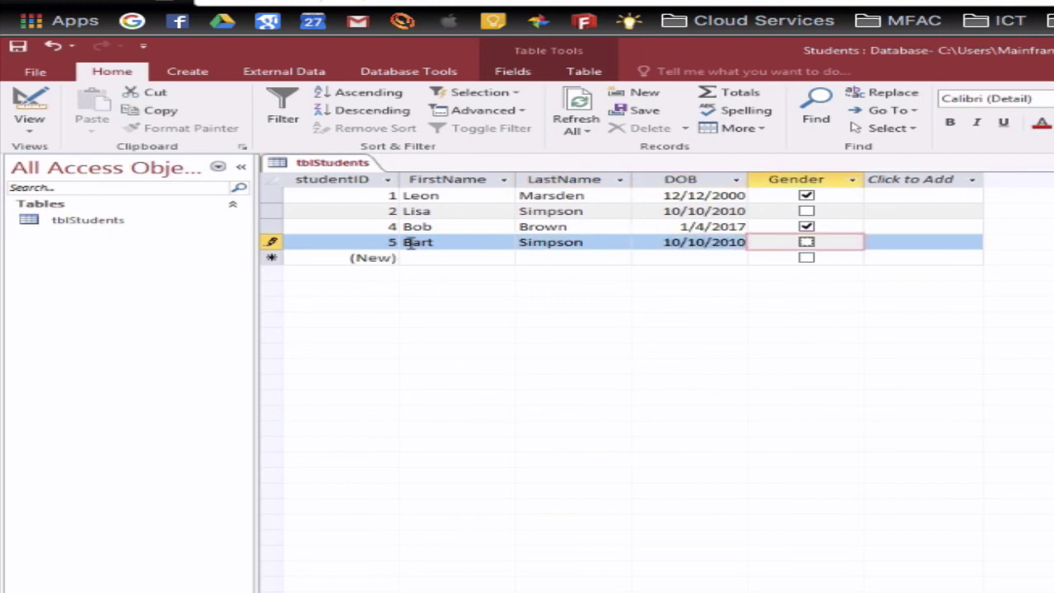
pyautogui.press('space')
pyautogui.press('Tab')
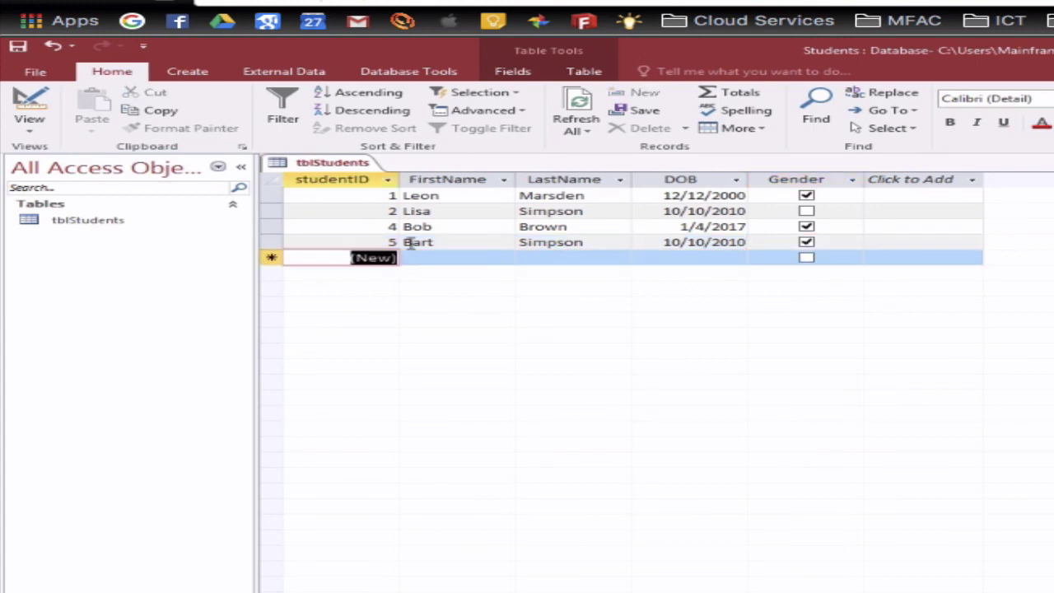